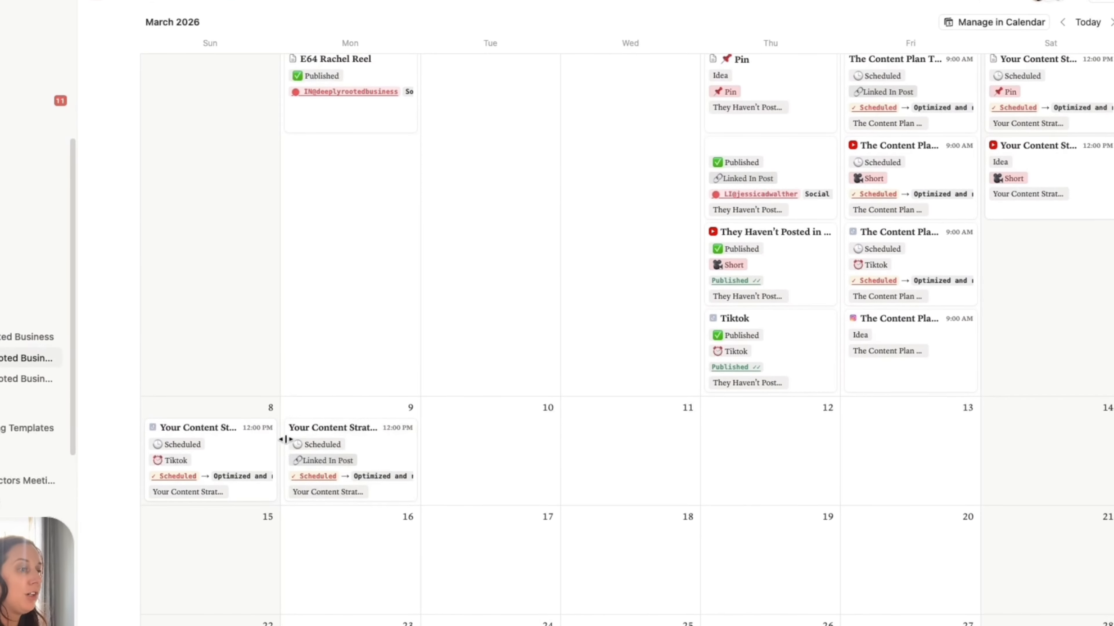
# Step: Create a calendar page on March 9, 2026 titled "Stop Chasing the Algorithm: Build “Tortoise Content”"
pyautogui.click(292, 416)
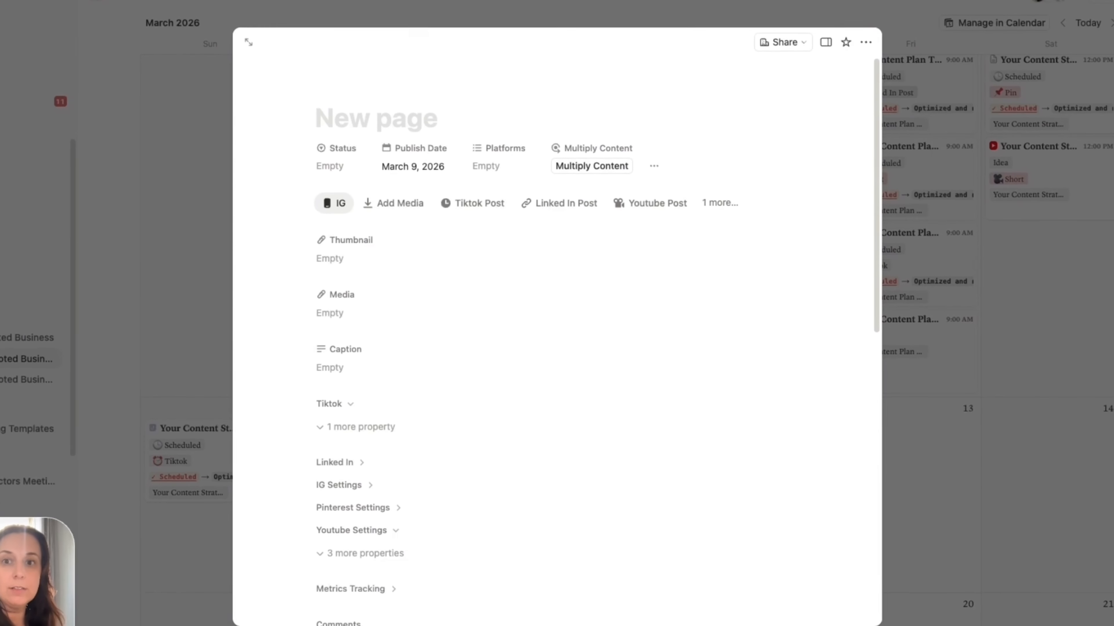
pyautogui.write('Stop Chasing the Algorithm: Build "Tortoise Content"')
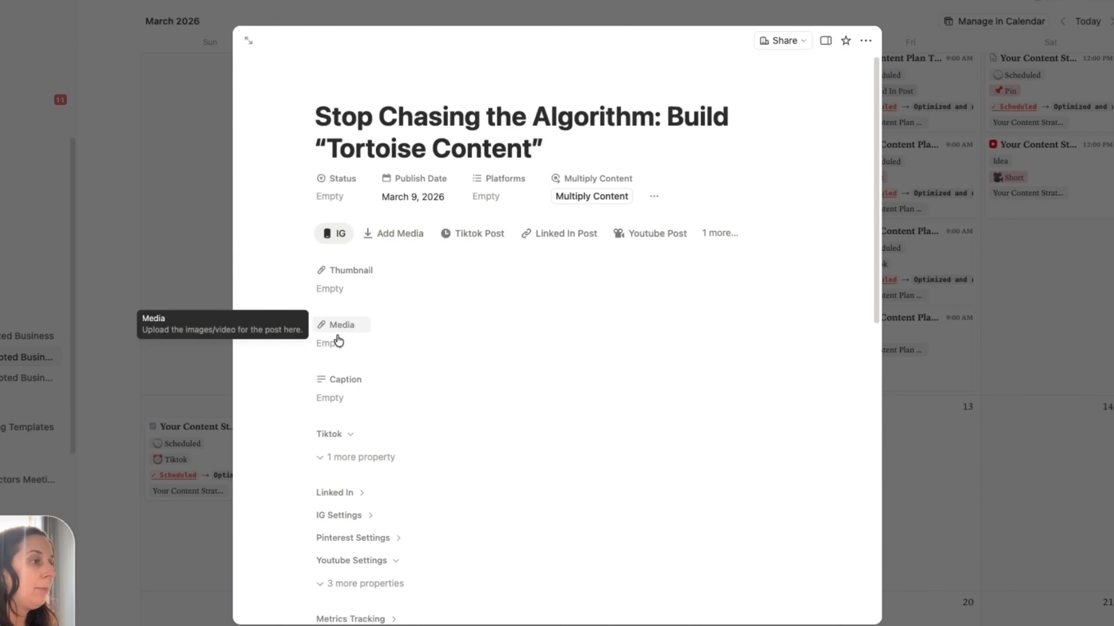
# Step: Upload the "Stop Chasing the Algorithm" mp4 from the Deeply Rooted Business folder in Google Drive's shared drives as the post's media
pyautogui.click(336, 342)
pyautogui.click(484, 408)
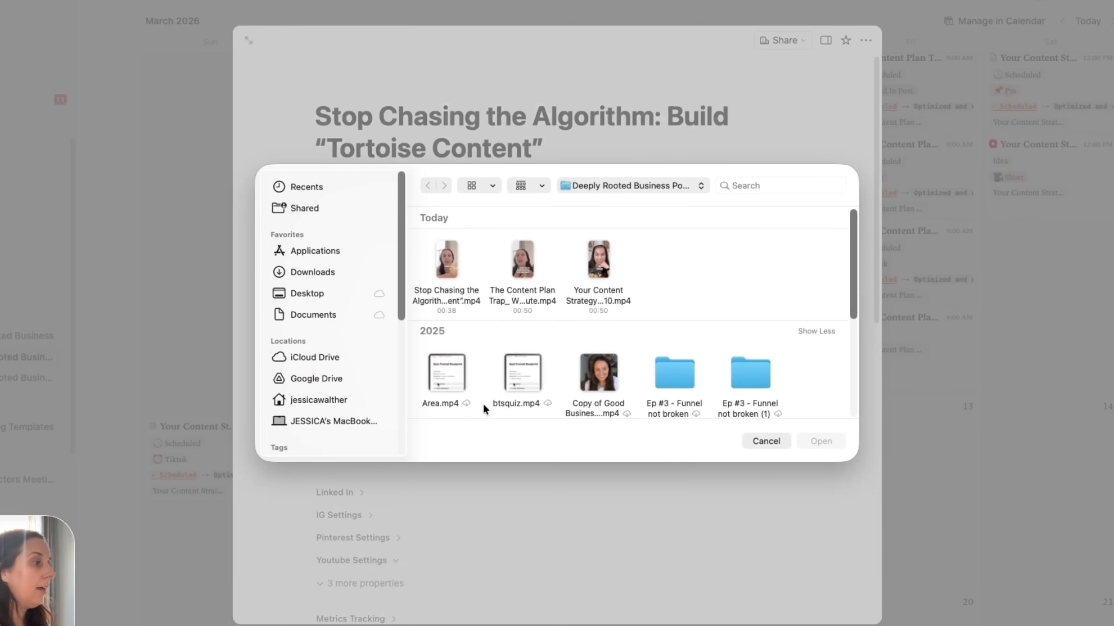
pyautogui.click(320, 380)
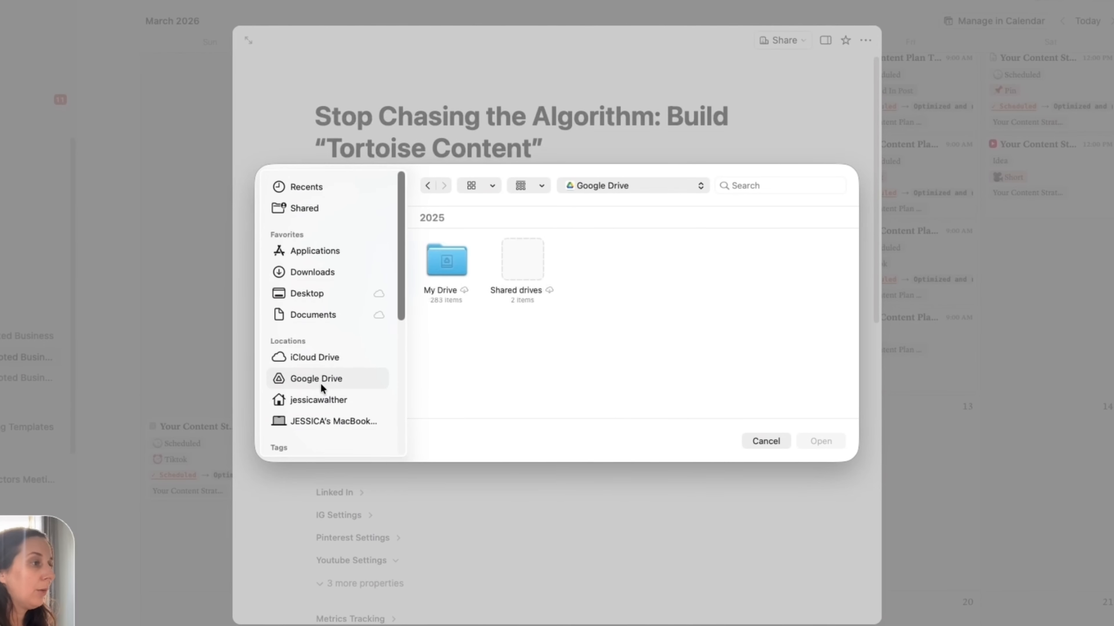
pyautogui.doubleClick(506, 262)
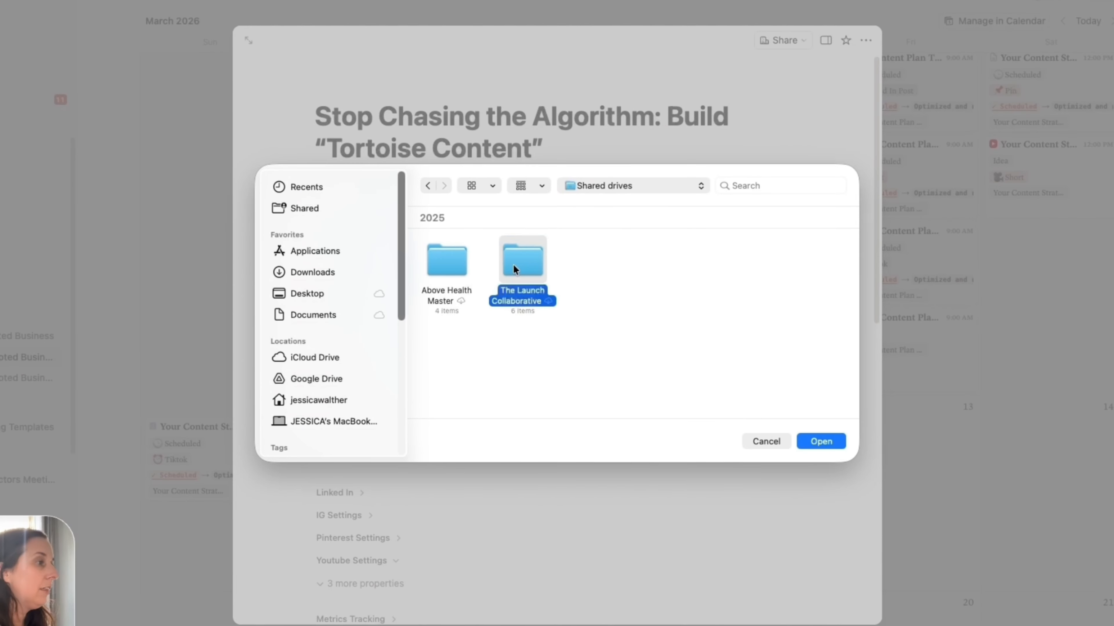
pyautogui.doubleClick(512, 263)
pyautogui.click(521, 363)
pyautogui.doubleClick(521, 361)
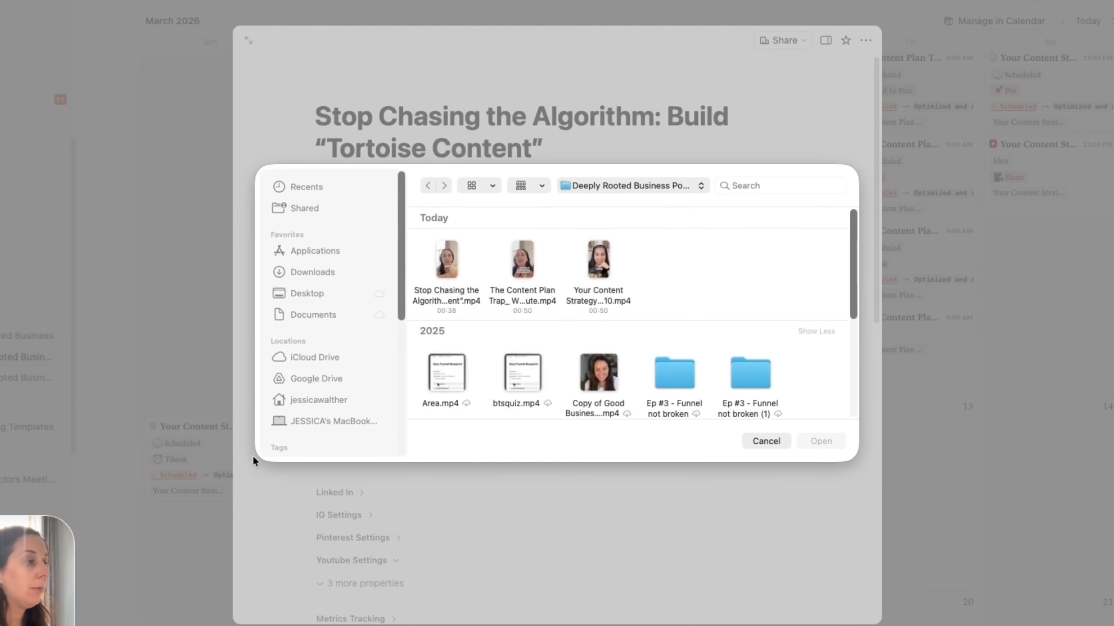
pyautogui.click(447, 260)
pyautogui.click(820, 441)
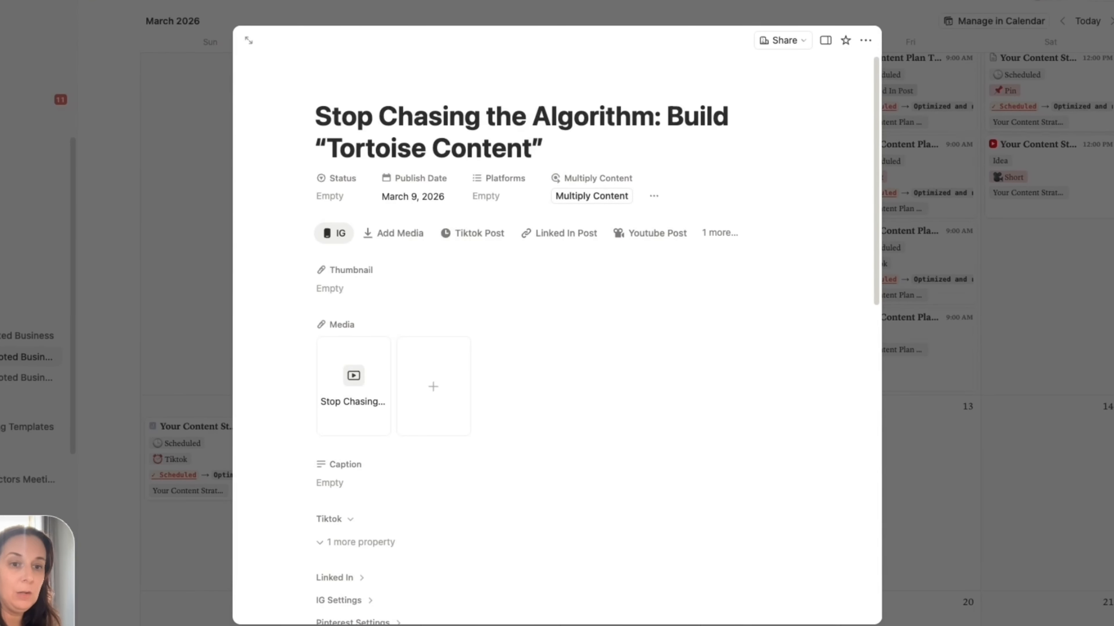
# Step: Fill in the post's caption with the "Tortoise Content" text beginning "Ever feel like you're on a never-ending content treadmill?"
pyautogui.scroll(-6, 557, 324)
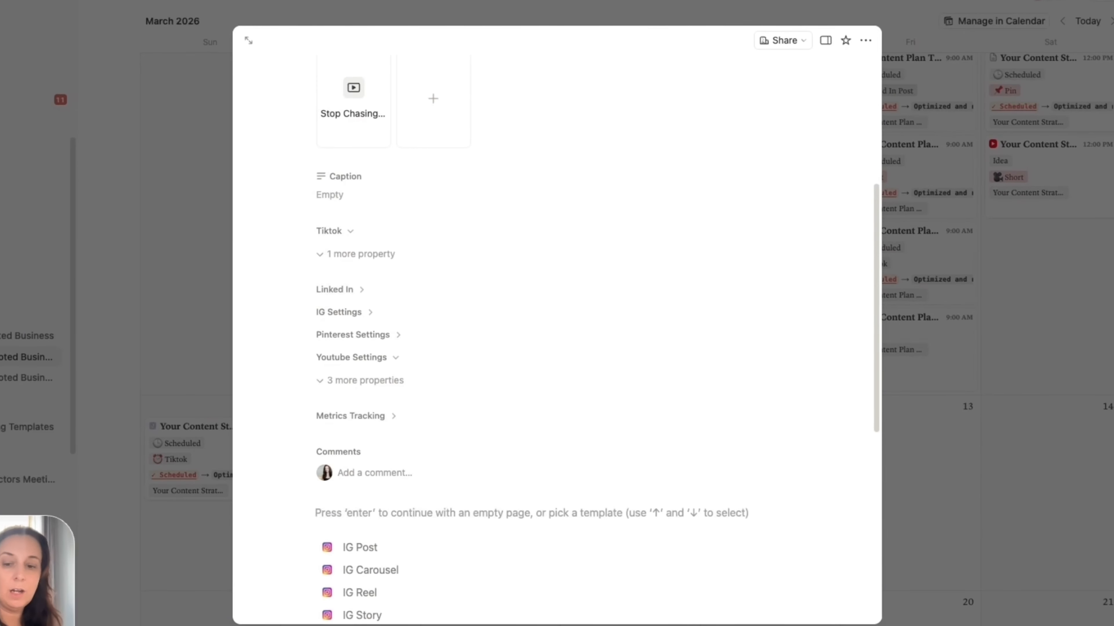
pyautogui.click(384, 193)
pyautogui.write('Ever feel like you\'re on a never-ending content treadmill? Time to shift to \'Tortoise Content\'! 🐢 Keep your business thriving with longer-lasting, evergreen content. #ContentCreation #WorkSmart"')
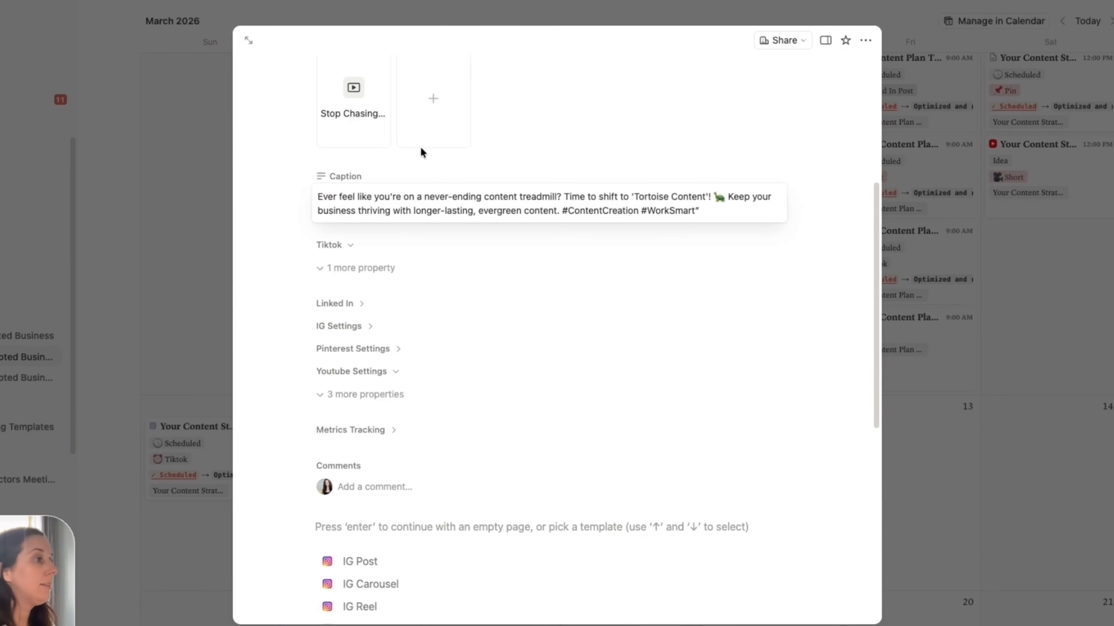
# Step: Insert "Listen to our full episode on how." before the caption's hashtags and move the hashtags down, leaving a blank line above them
pyautogui.click(562, 211)
pyautogui.write('Listen to our full episode on')
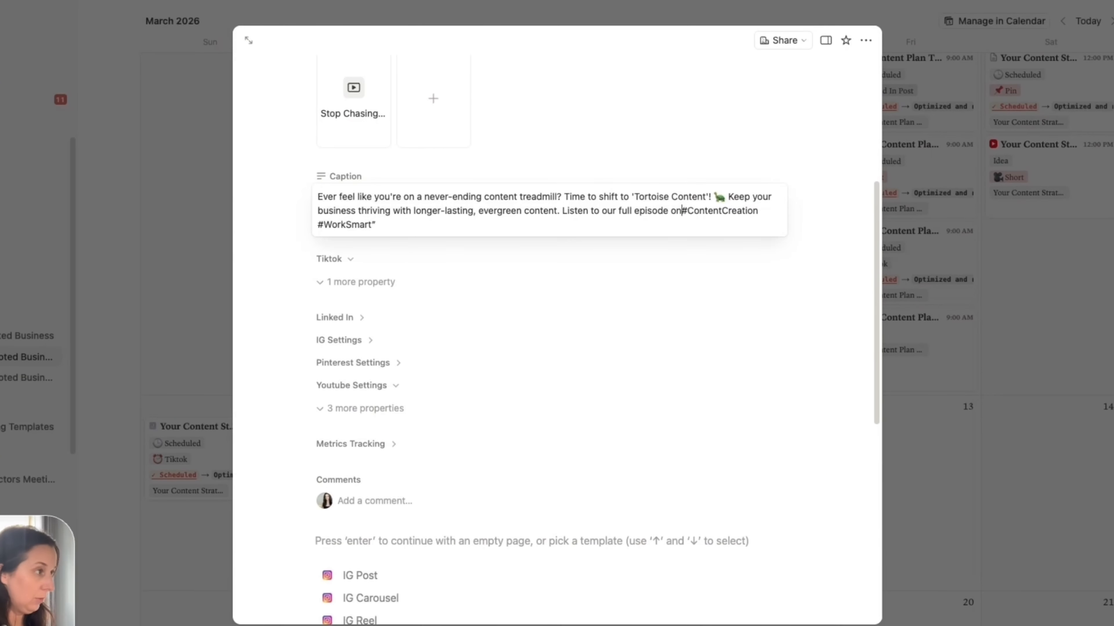
pyautogui.write(' how.  #Co')
pyautogui.press('BackSpace')
pyautogui.press('BackSpace')
pyautogui.write('ow.')
pyautogui.hotkey('shift', 'Return')
pyautogui.hotkey('shift', 'Return')
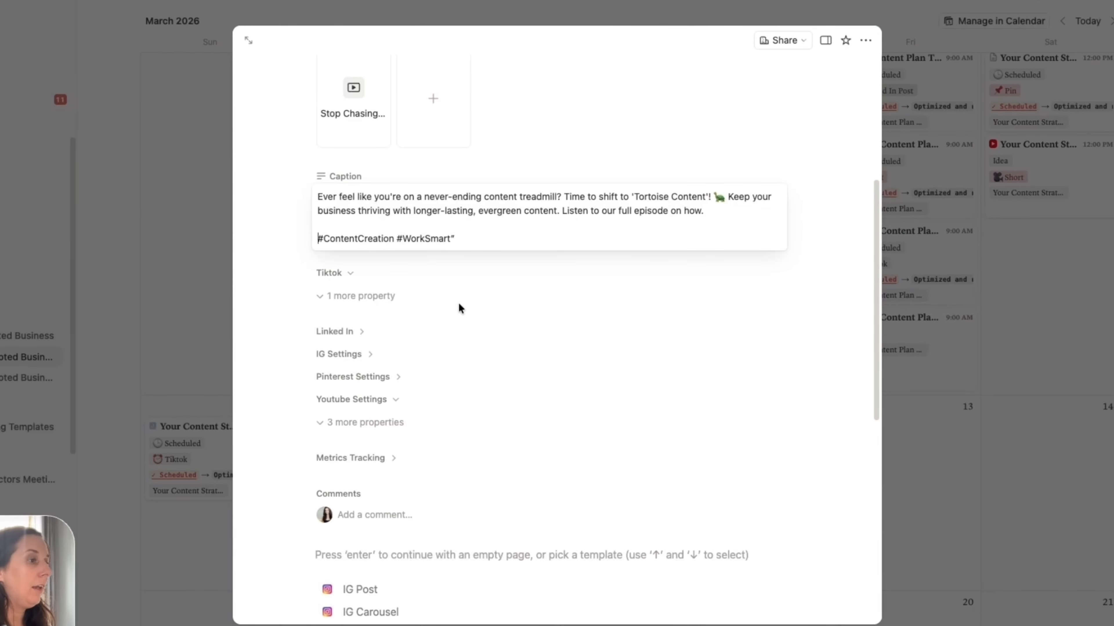
# Step: Apply an Instagram template to the page and paste the clip transcript under the "Clip :" heading
pyautogui.click(526, 571)
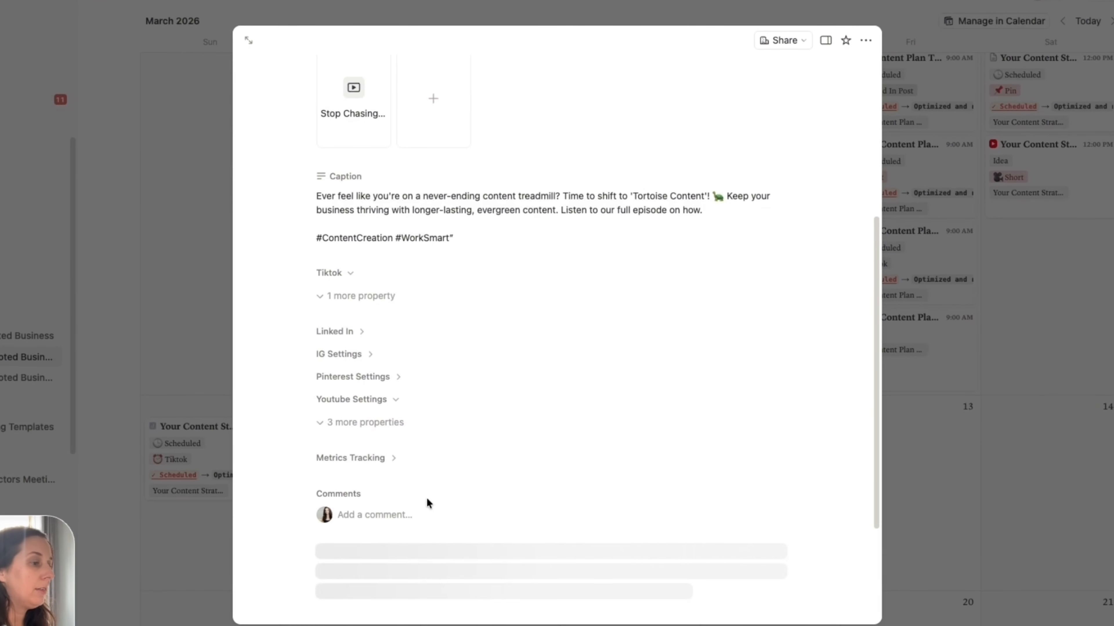
pyautogui.scroll(-6, 523, 191)
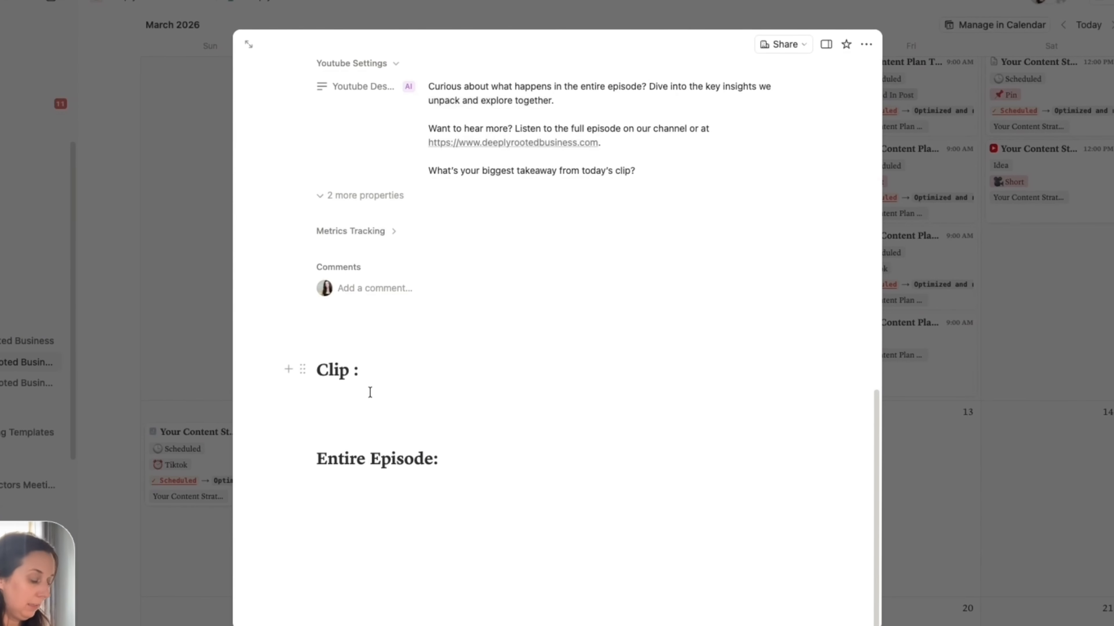
pyautogui.press('super+v')
# Step: Remove the template's "Entire Episode:" heading and add a level-two heading "Entire Episode" below the clip transcript
pyautogui.doubleClick(358, 463)
pyautogui.tripleClick(358, 463)
pyautogui.press('BackSpace')
pyautogui.press('BackSpace')
pyautogui.press('BackSpace')
pyautogui.press('BackSpace')
pyautogui.click(397, 592)
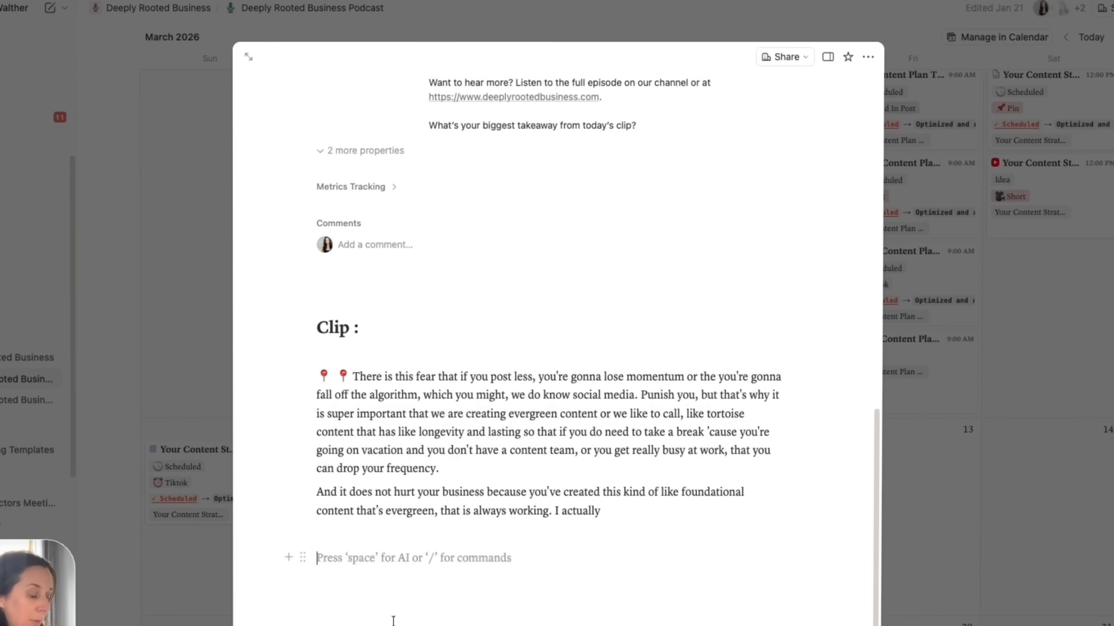
pyautogui.write('## ')
pyautogui.write('Entire Episode')
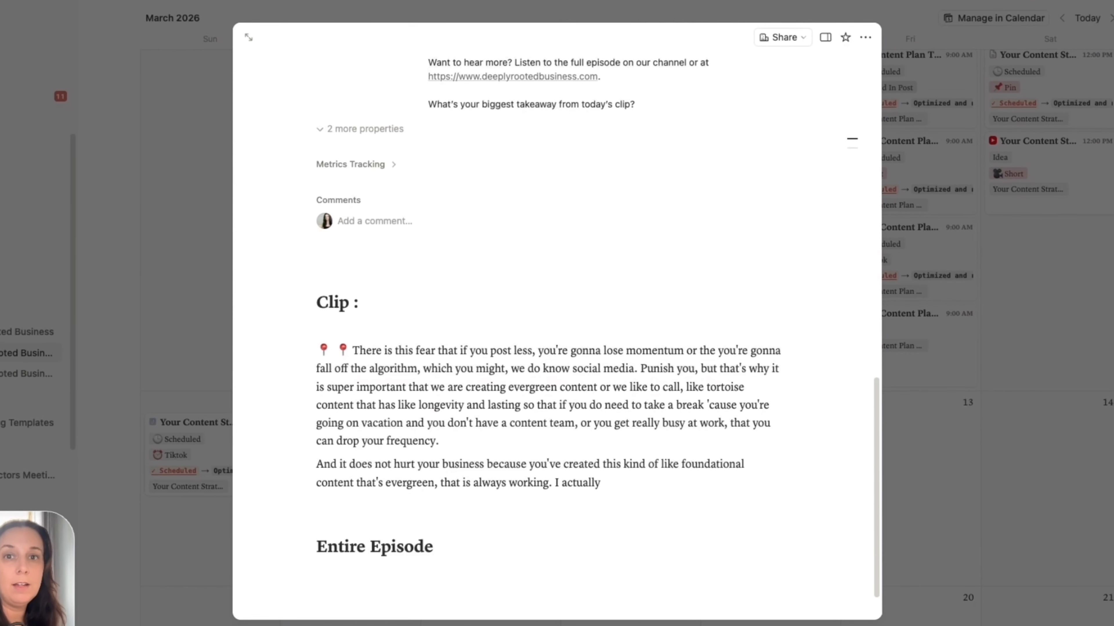
# Step: Paste the full "Content Strategy for Team of 1 & 2" transcript under the "Entire Episode" heading
pyautogui.scroll(-2, 375, 551)
pyautogui.click(376, 551)
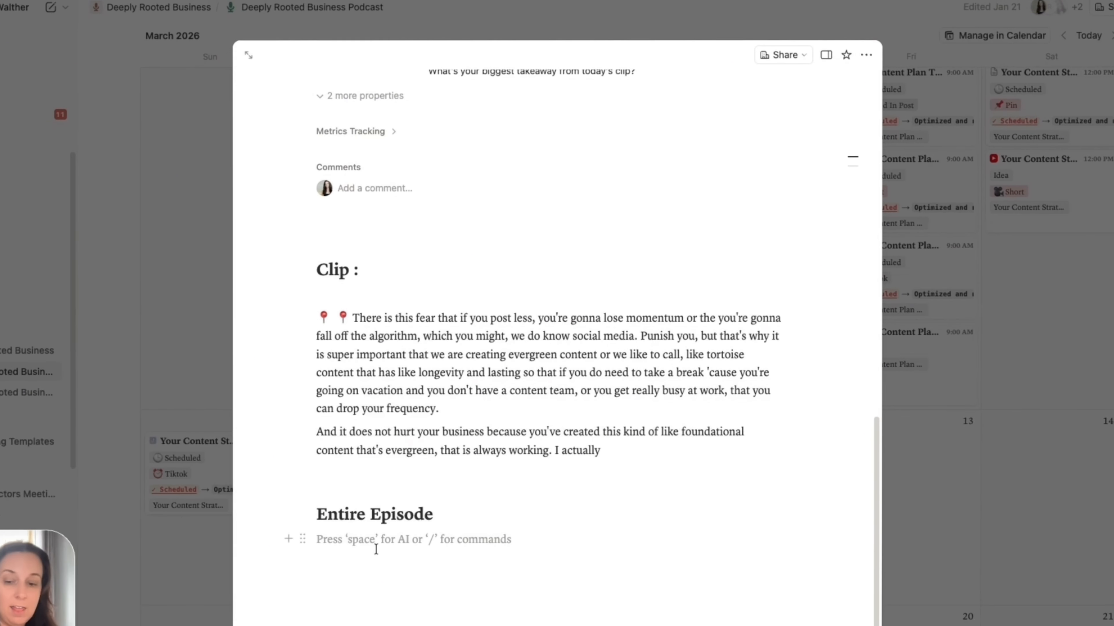
pyautogui.press('super+v')
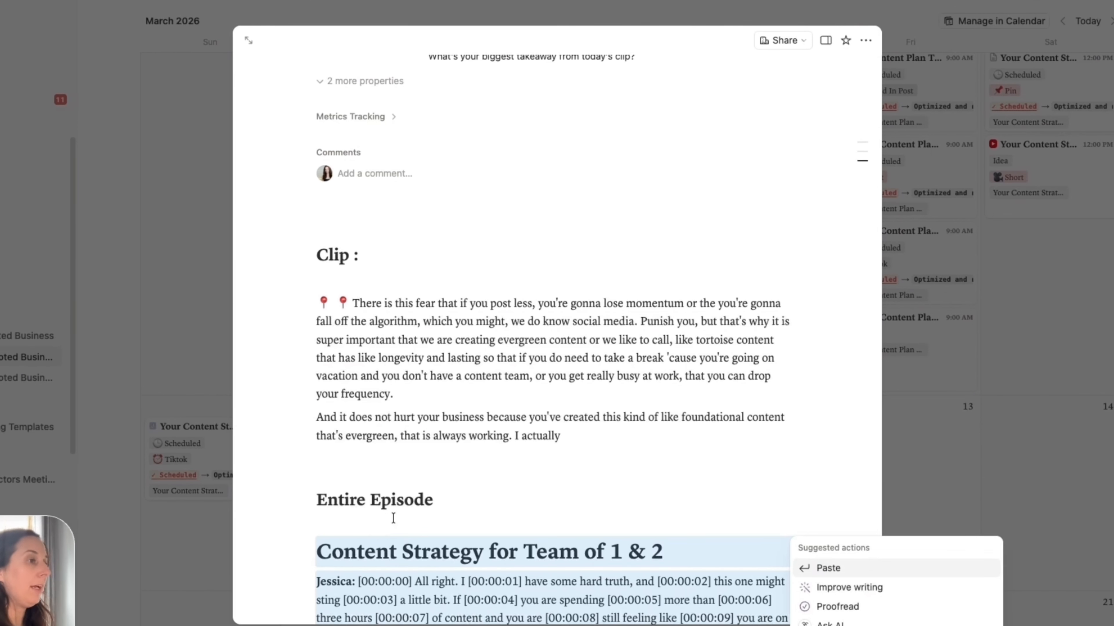
pyautogui.click(393, 518)
# Step: Include a time in the publish date and set it to 12:00 PM on March 9, 2026
pyautogui.scroll(15, 505, 294)
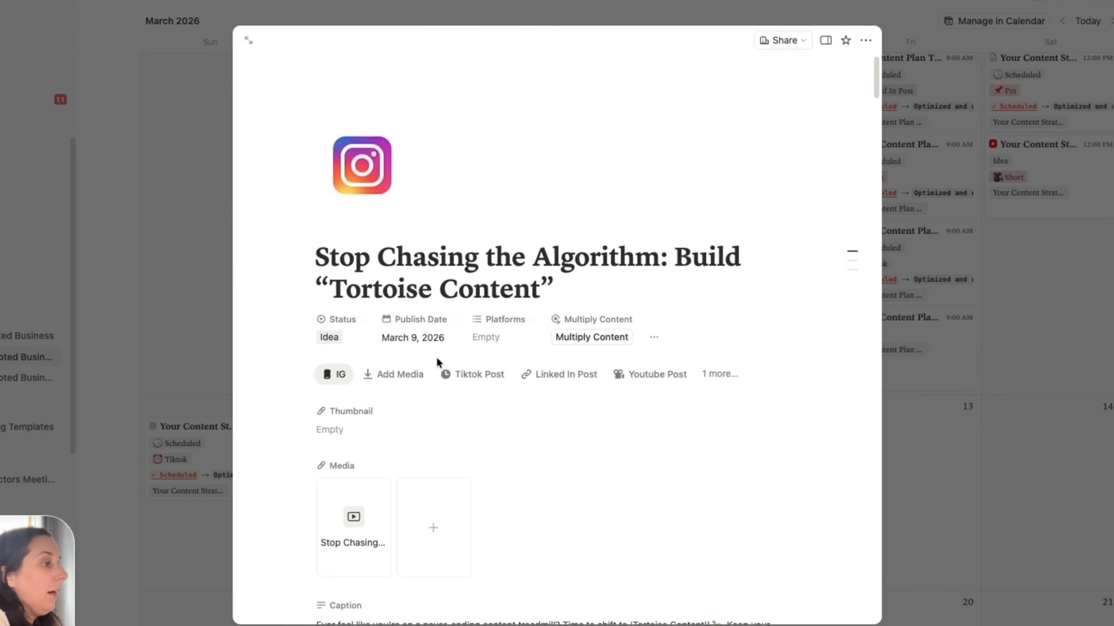
pyautogui.click(410, 339)
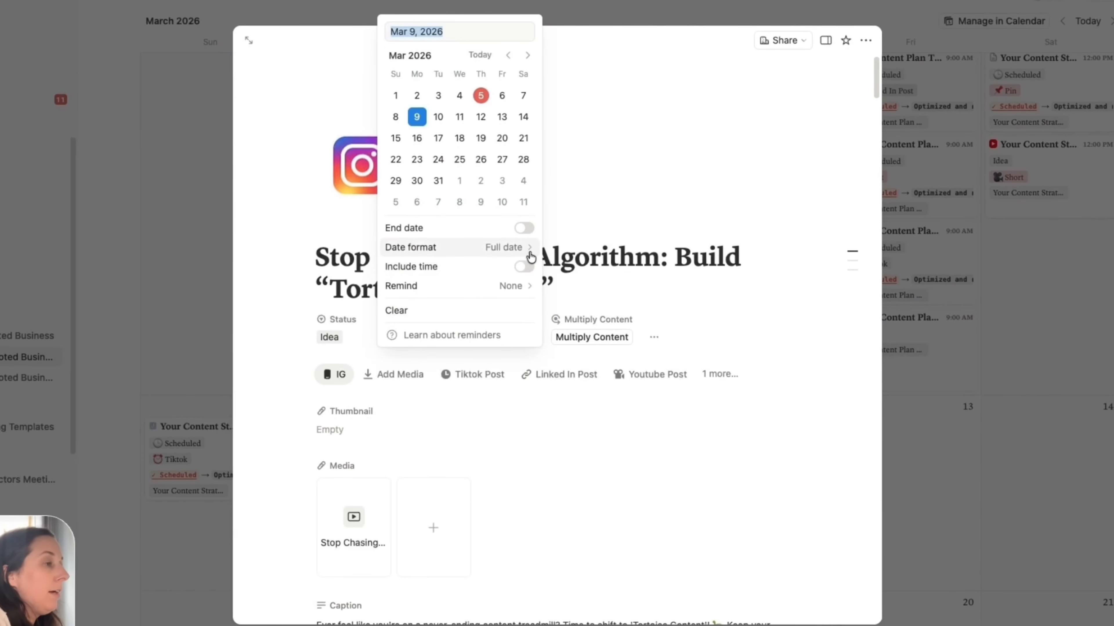
pyautogui.click(524, 266)
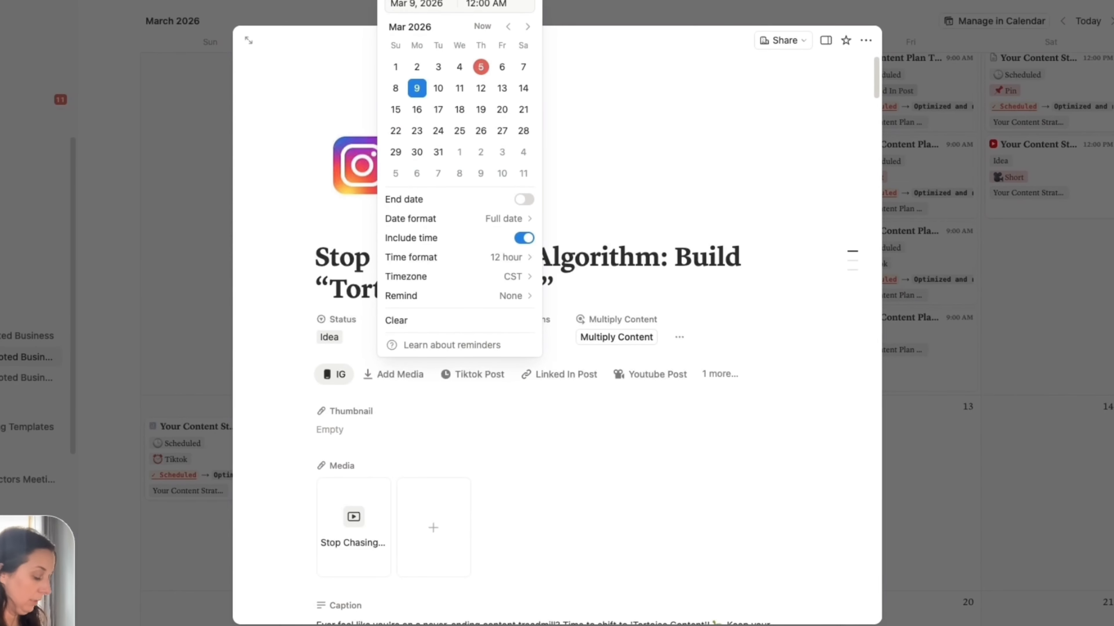
pyautogui.write('P')
pyautogui.click(554, 80)
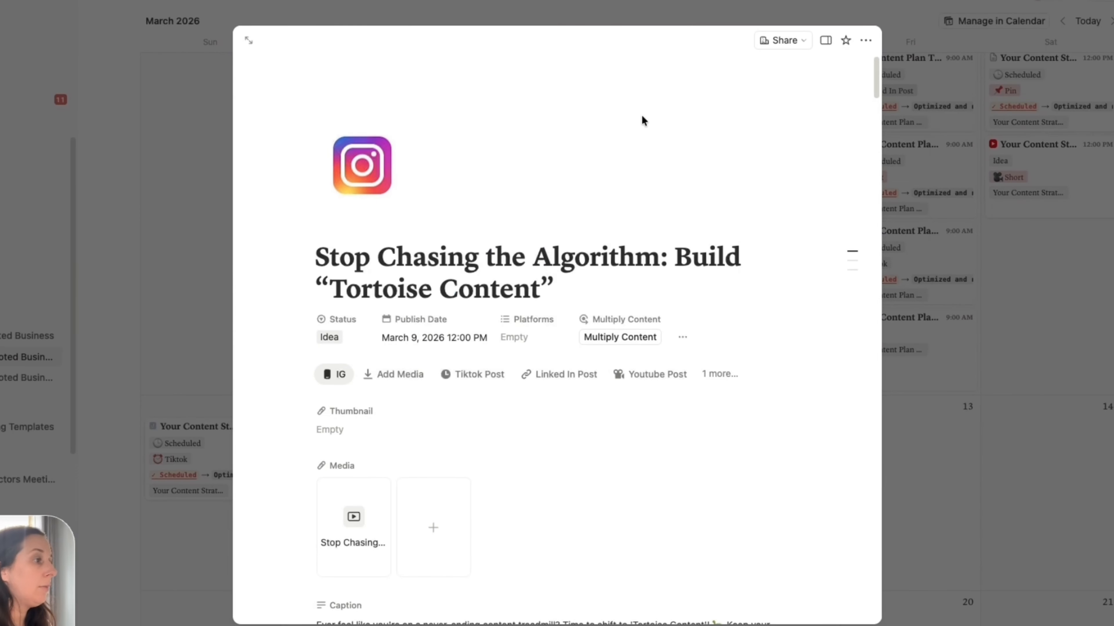
# Step: Set the post's platform to IN@deeplyrootedbusiness
pyautogui.click(532, 348)
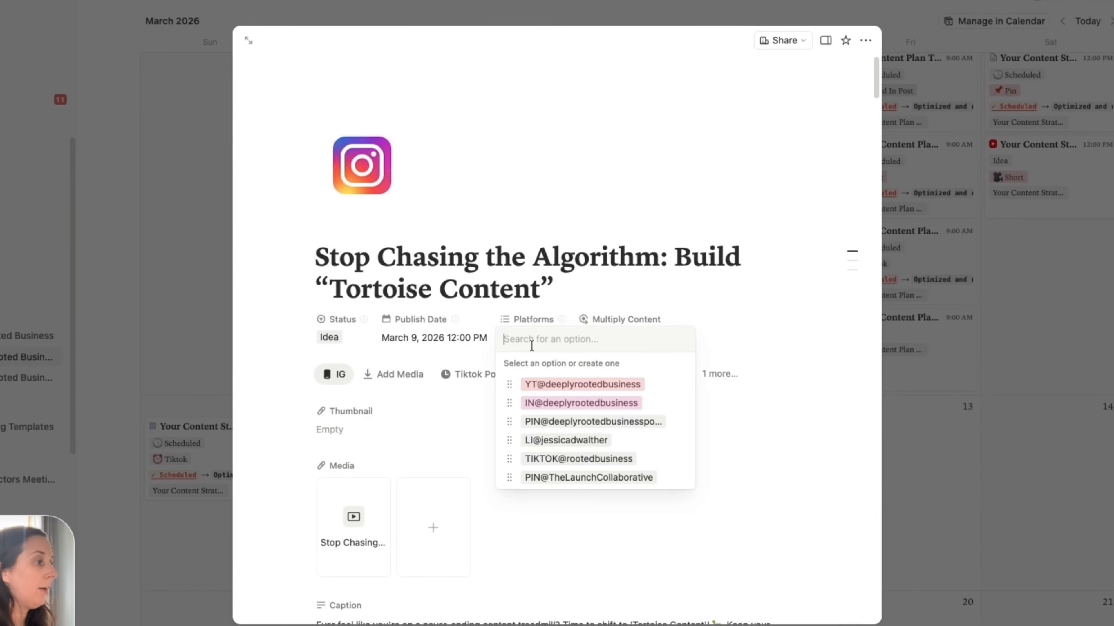
pyautogui.click(571, 403)
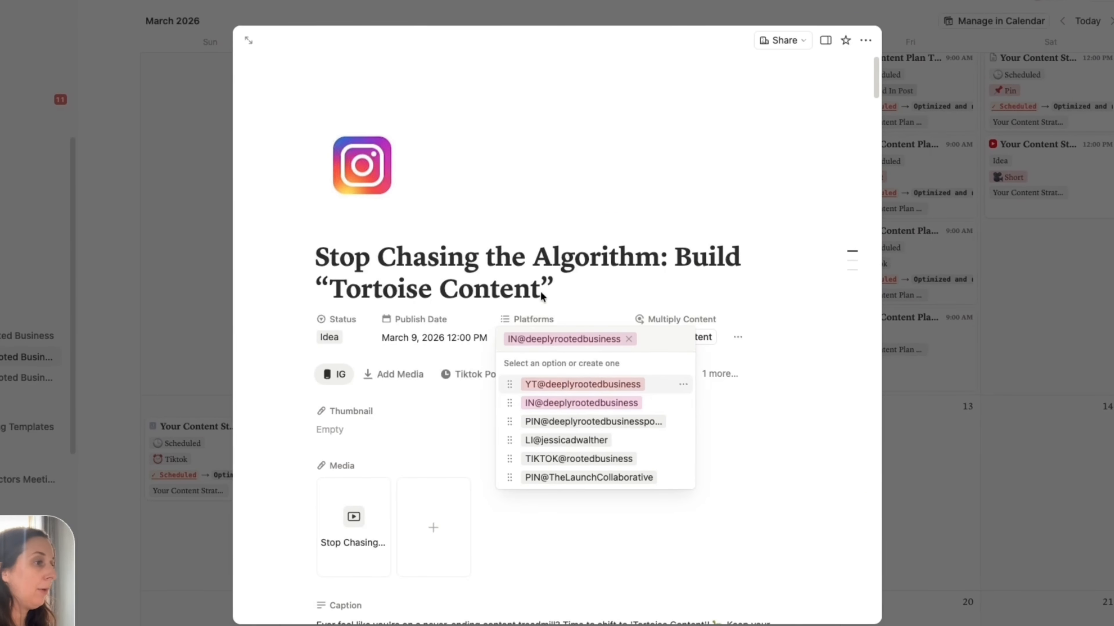
pyautogui.click(540, 291)
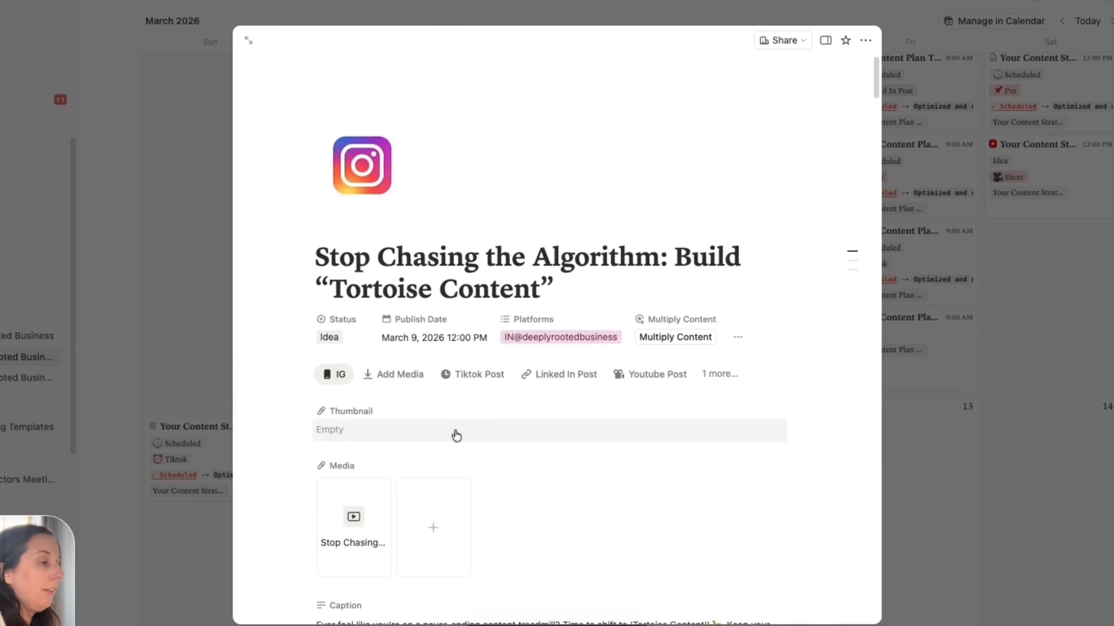
# Step: Upload the "Stop Chasing the Algorithm" mp4 as the related Pinterest post's media and copy it down to the LinkedIn, YouTube and TikTok posts
pyautogui.click(401, 376)
pyautogui.scroll(-5, 745, 453)
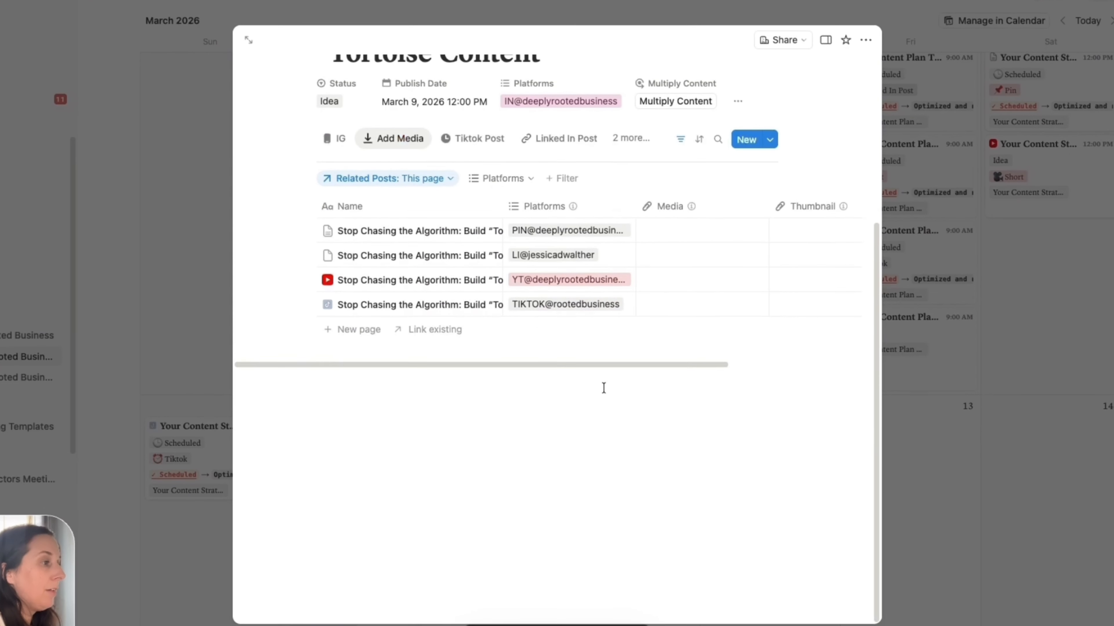
pyautogui.click(715, 239)
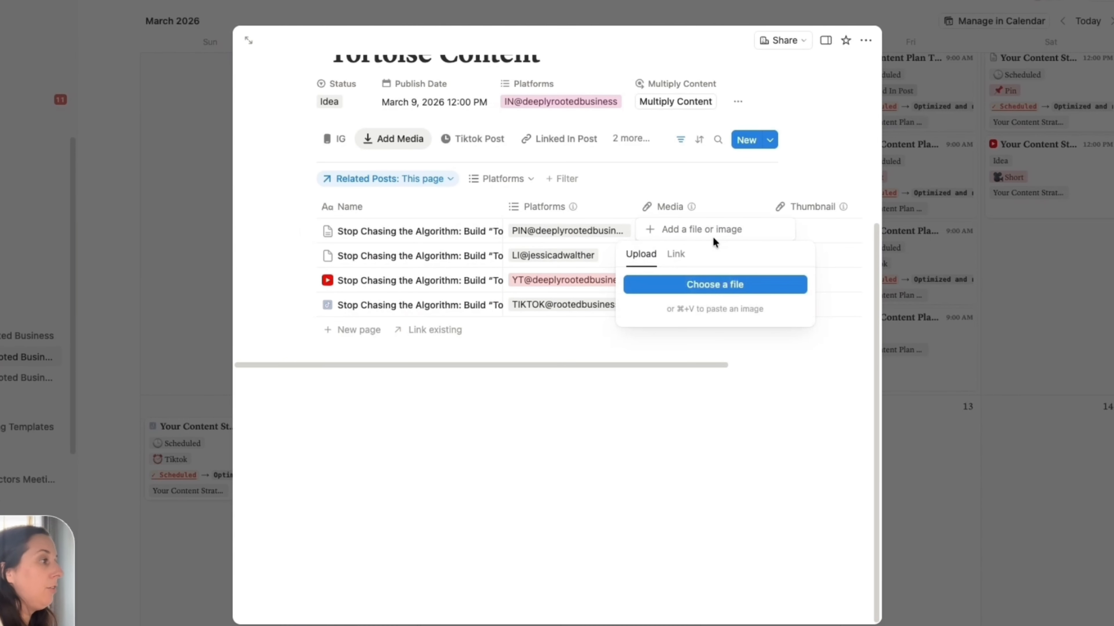
pyautogui.click(704, 284)
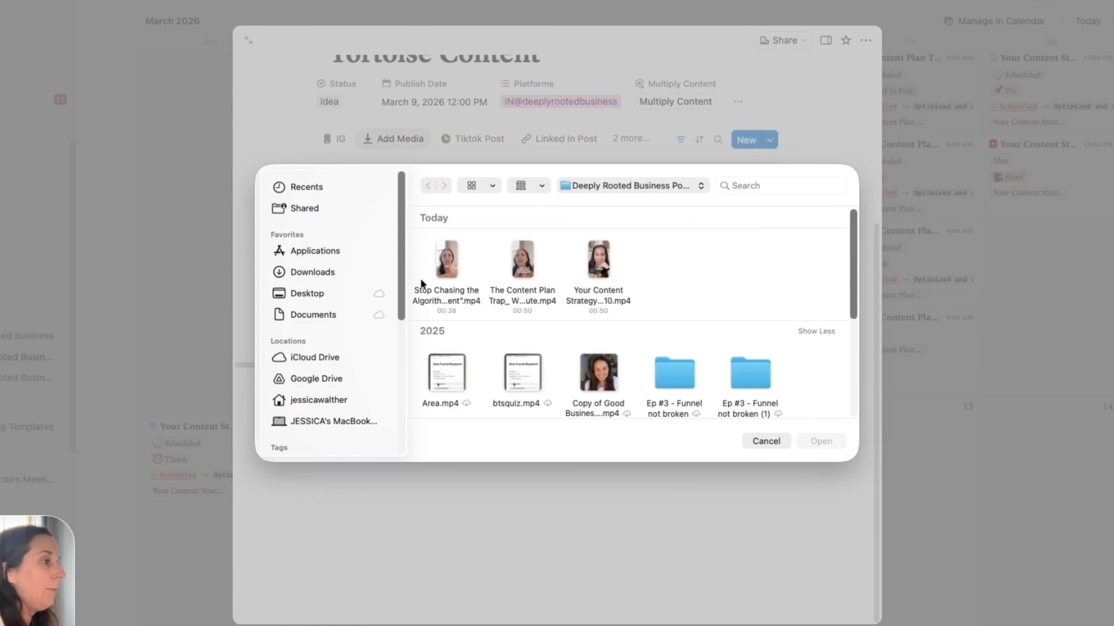
pyautogui.click(451, 268)
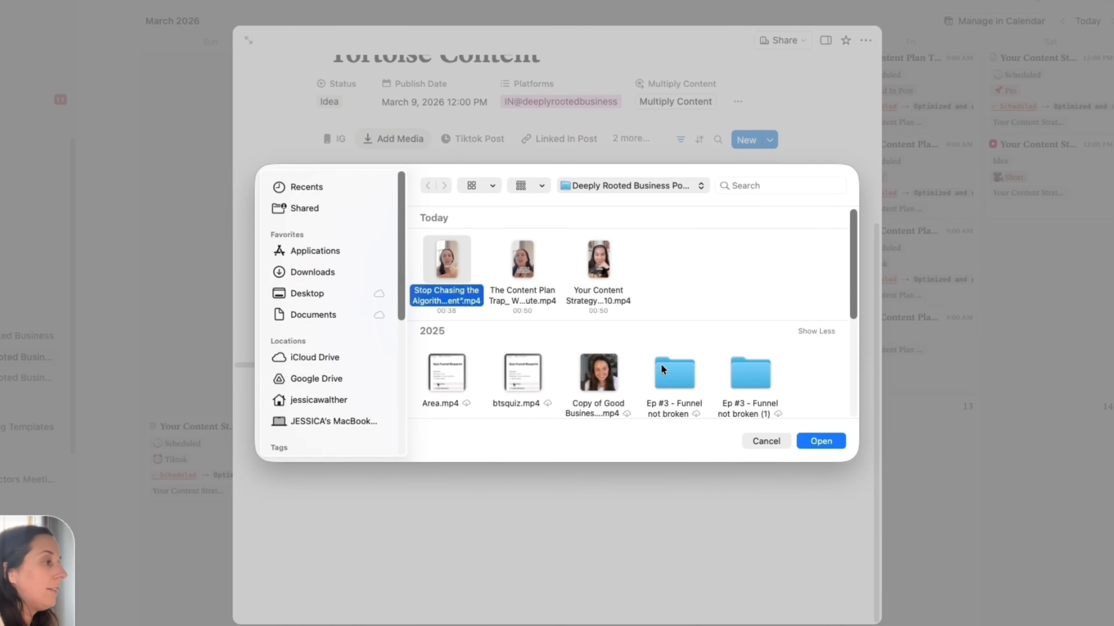
pyautogui.click(806, 441)
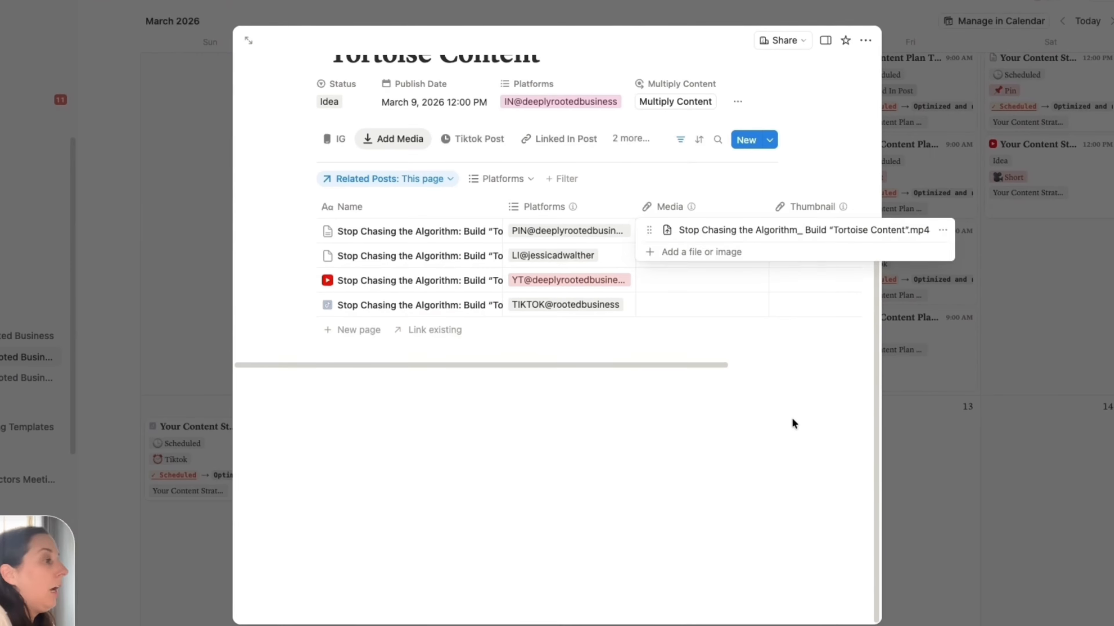
pyautogui.press('Escape')
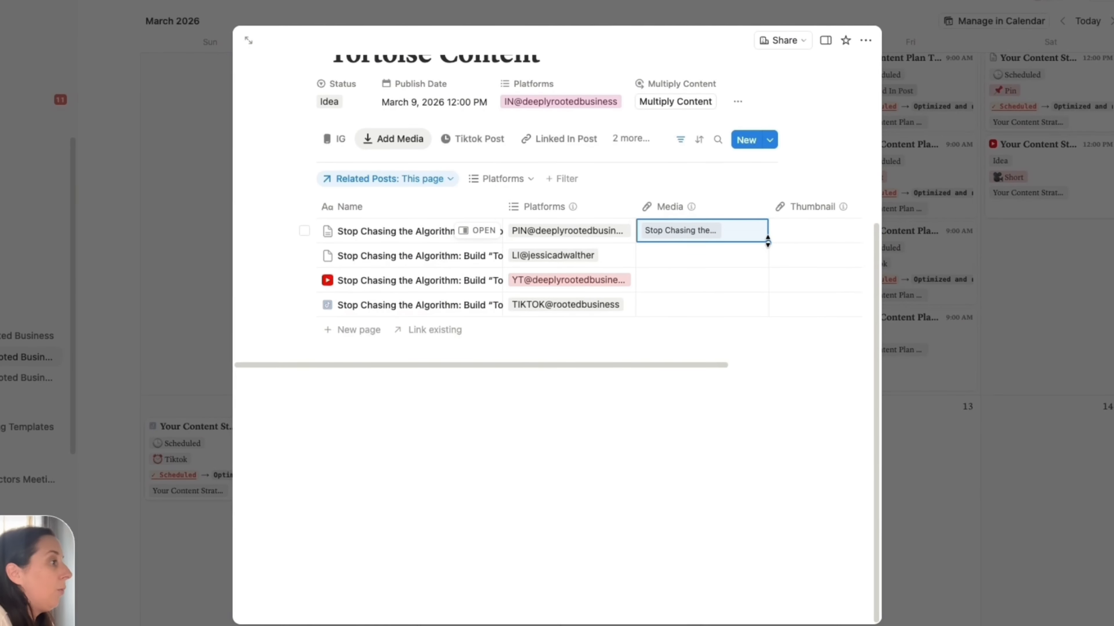
pyautogui.moveTo(767, 241); pyautogui.dragTo(756, 299)
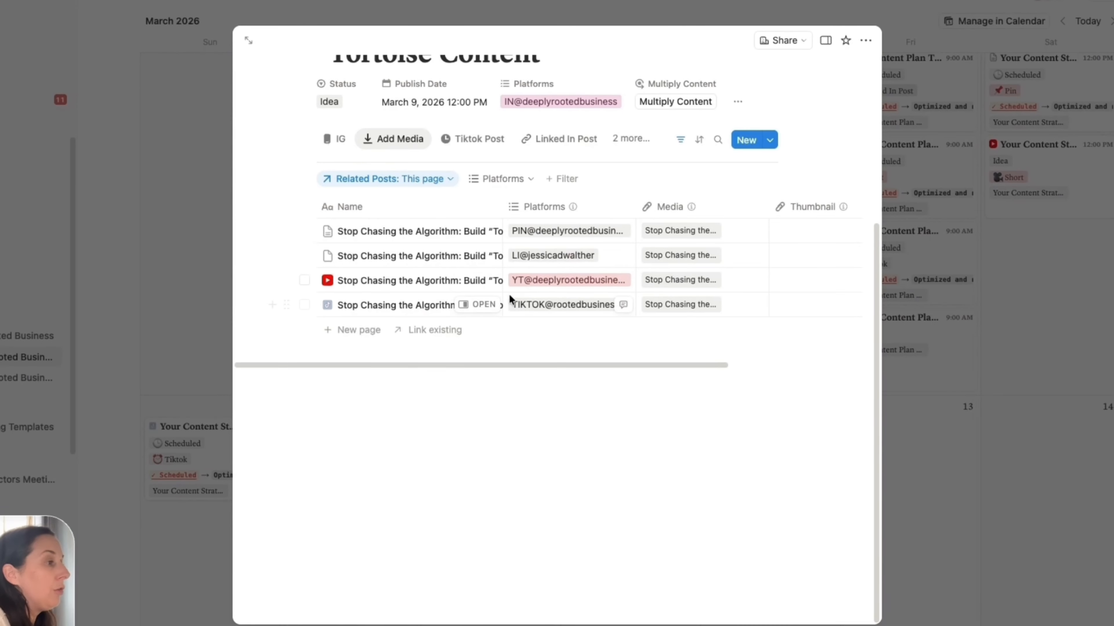
pyautogui.moveTo(567, 364); pyautogui.dragTo(594, 364)
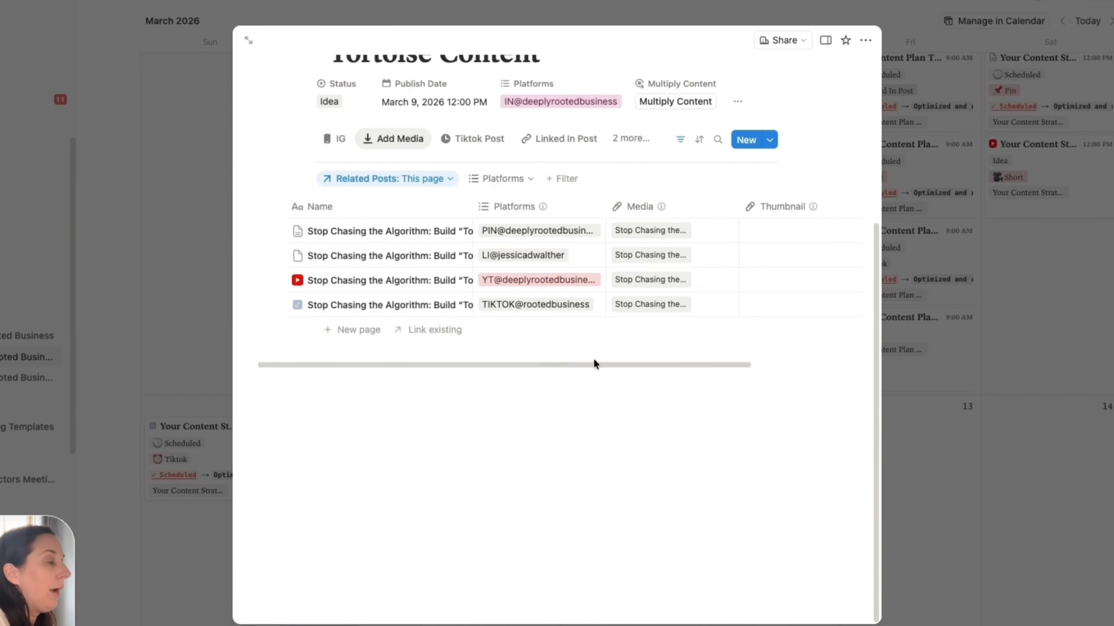
# Step: Generate the TikTok caption with AI for the related TikTok post
pyautogui.click(471, 139)
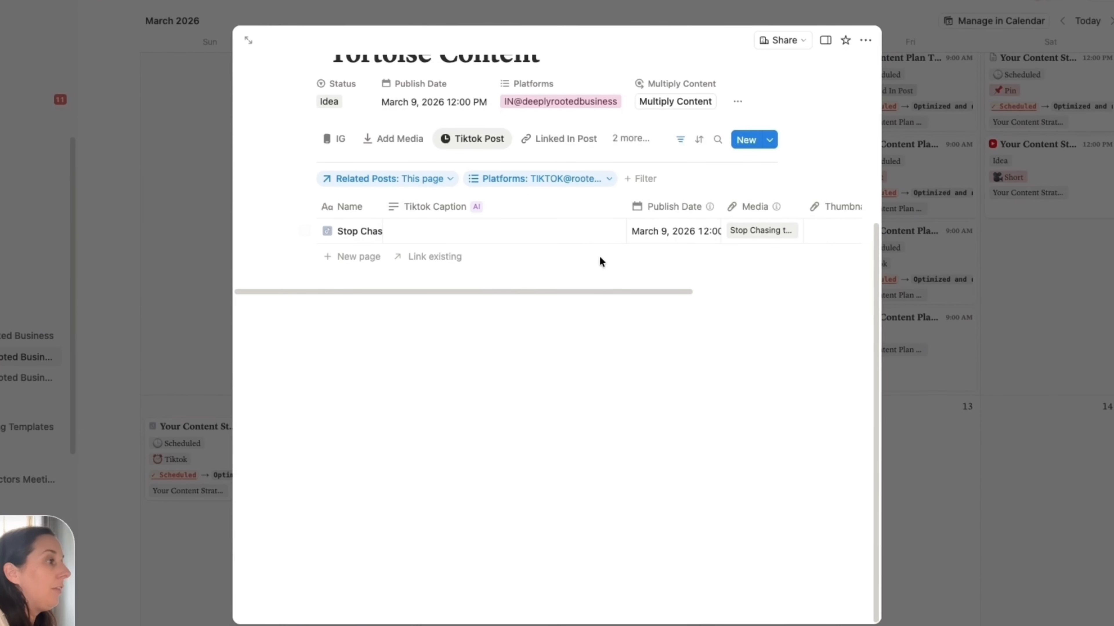
pyautogui.click(614, 233)
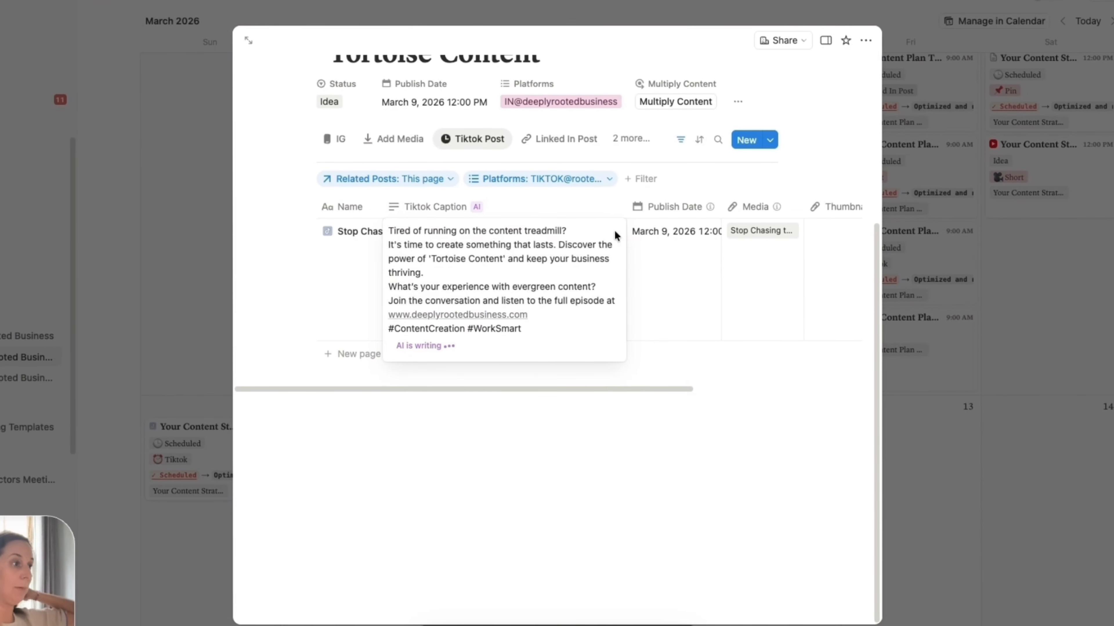
pyautogui.press('Escape')
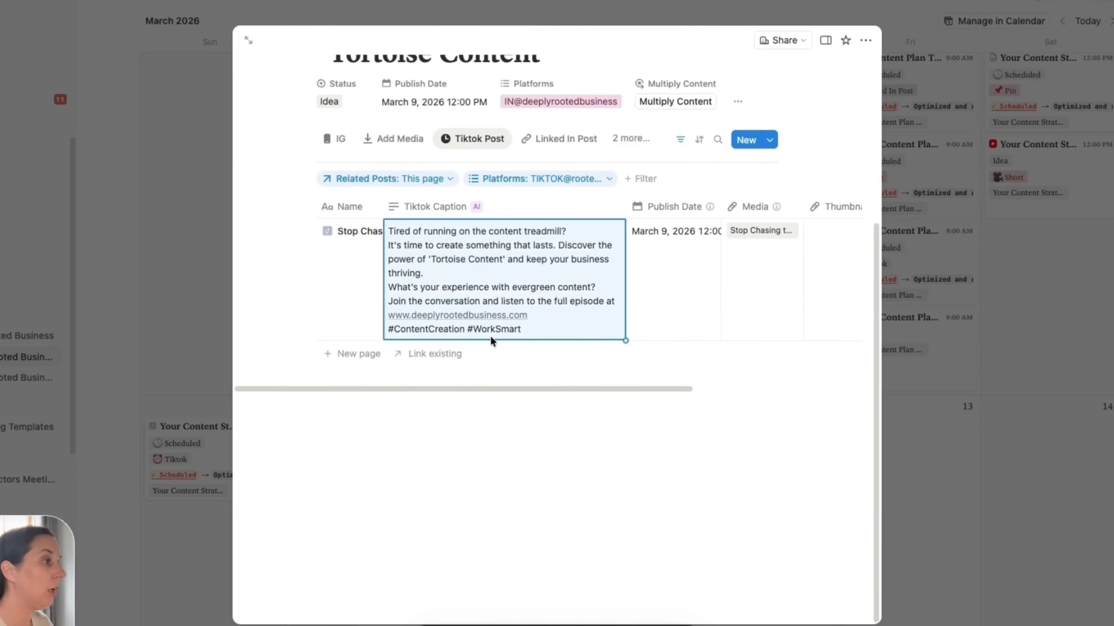
# Step: Generate the Linked In Post text and the Youtube Description with AI for the related LinkedIn and YouTube posts
pyautogui.click(537, 137)
pyautogui.click(597, 232)
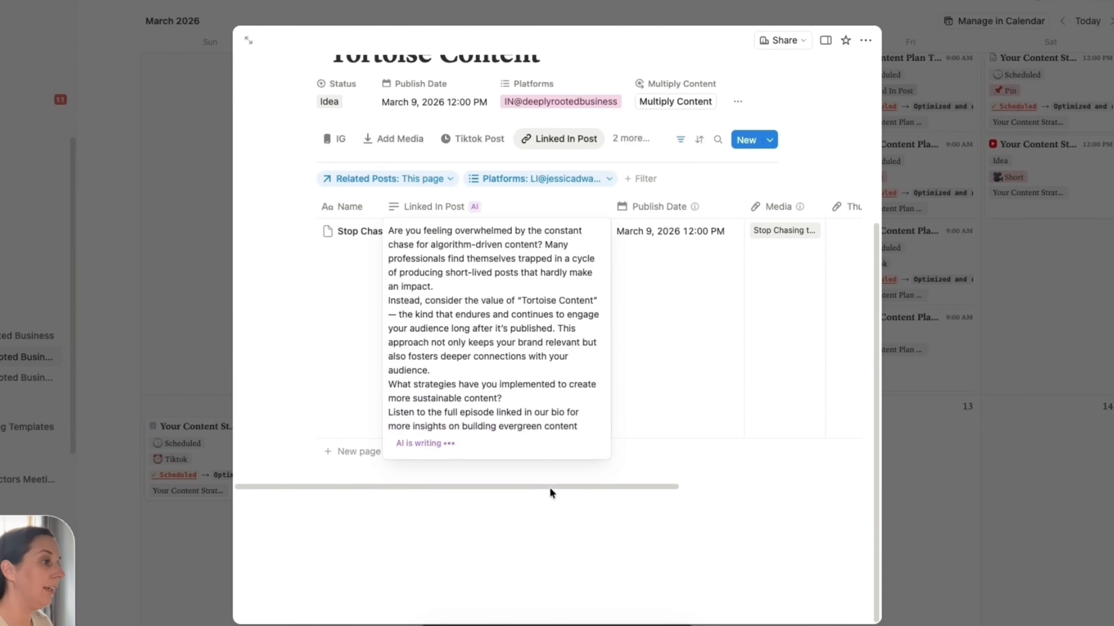
pyautogui.click(632, 139)
pyautogui.click(632, 139)
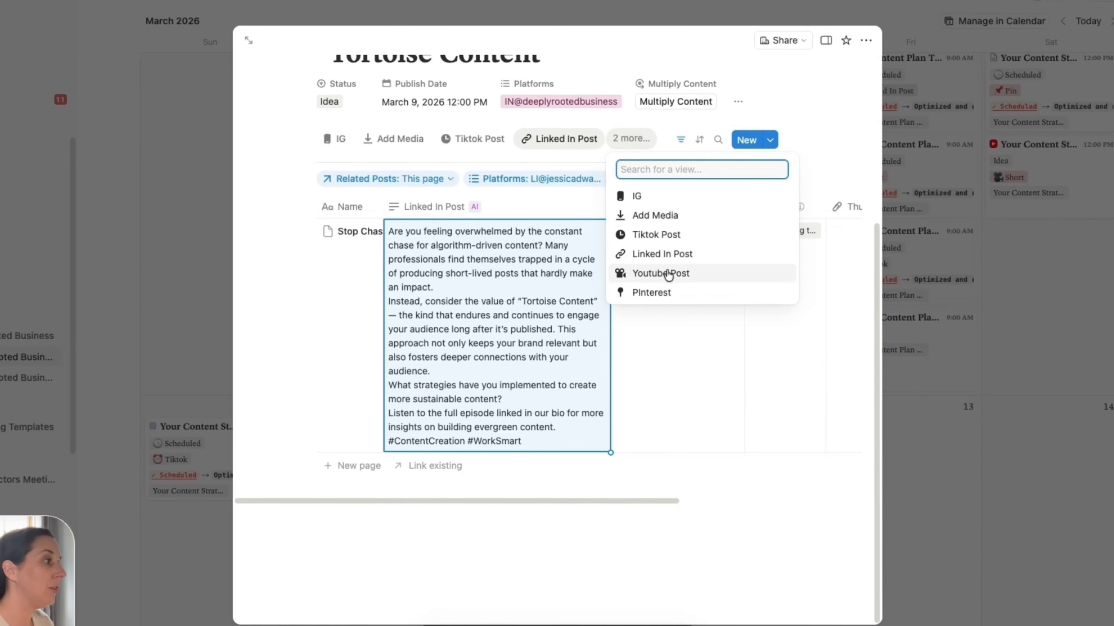
pyautogui.click(666, 274)
pyautogui.click(594, 236)
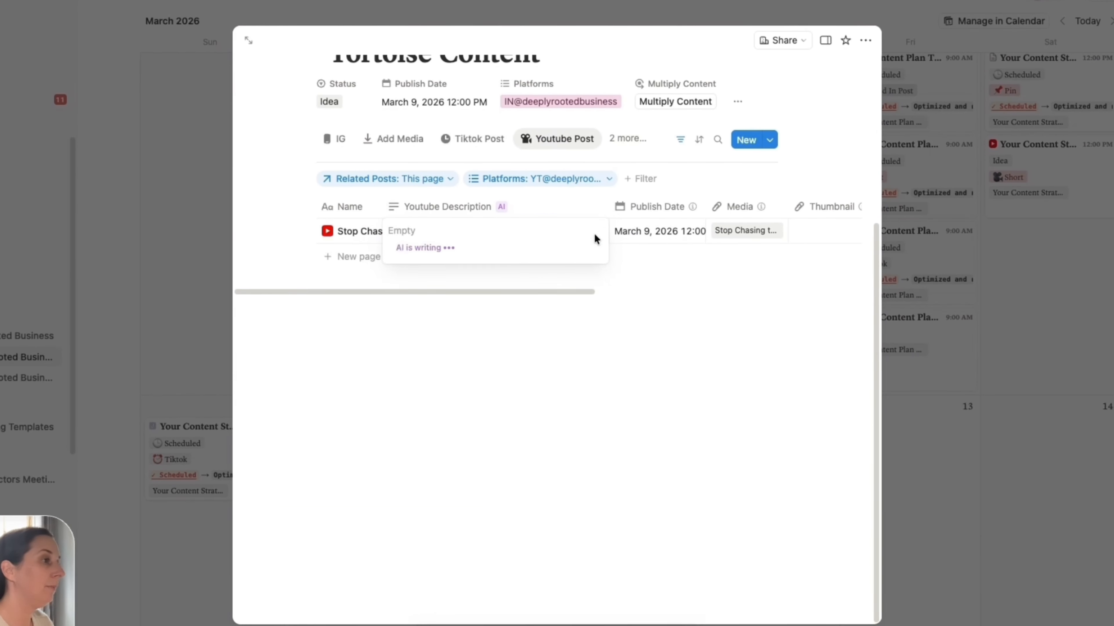
# Step: Generate the Pinterest Description with AI for the related Pinterest post
pyautogui.click(616, 138)
pyautogui.click(617, 138)
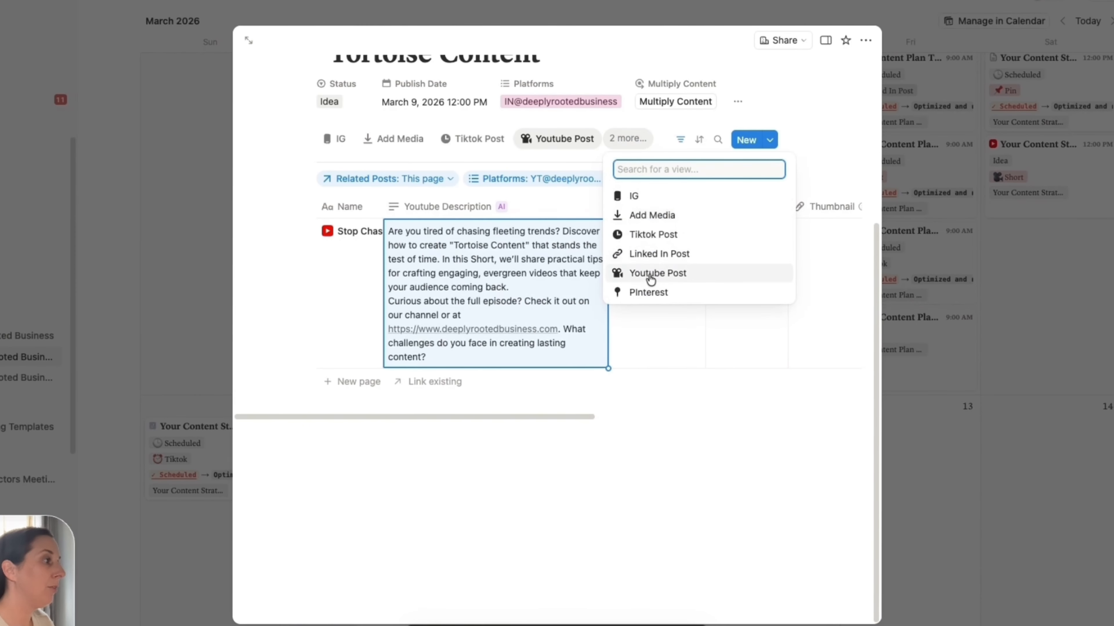
pyautogui.click(647, 292)
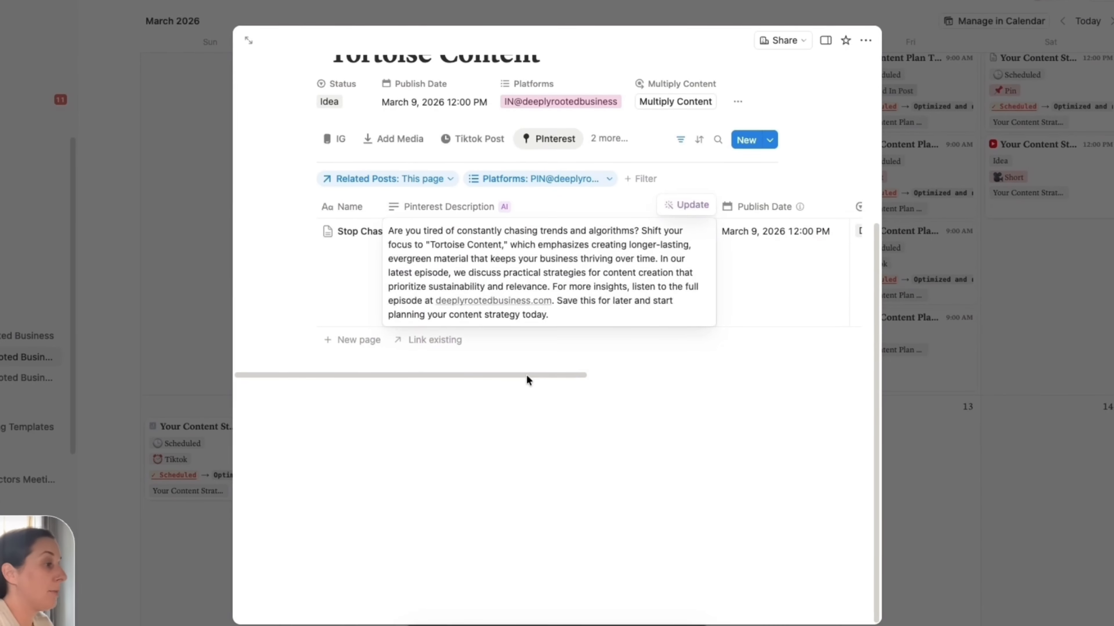
pyautogui.moveTo(557, 378); pyautogui.dragTo(660, 373)
pyautogui.hscroll(5, 661, 376)
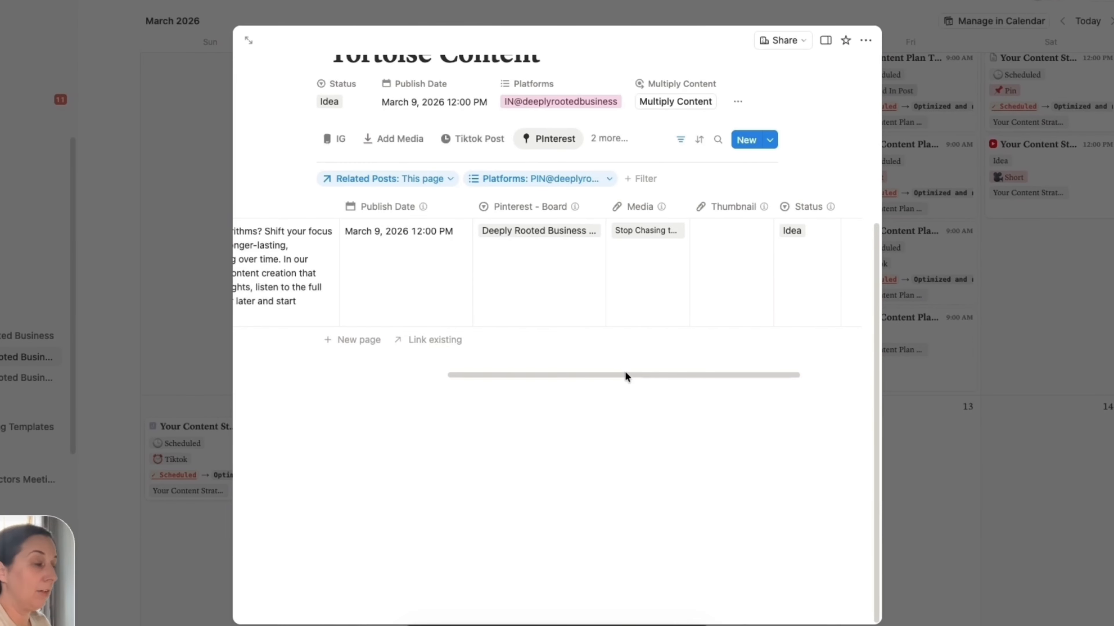
# Step: Set the related Pinterest post's status to Ready to Schedule
pyautogui.click(475, 138)
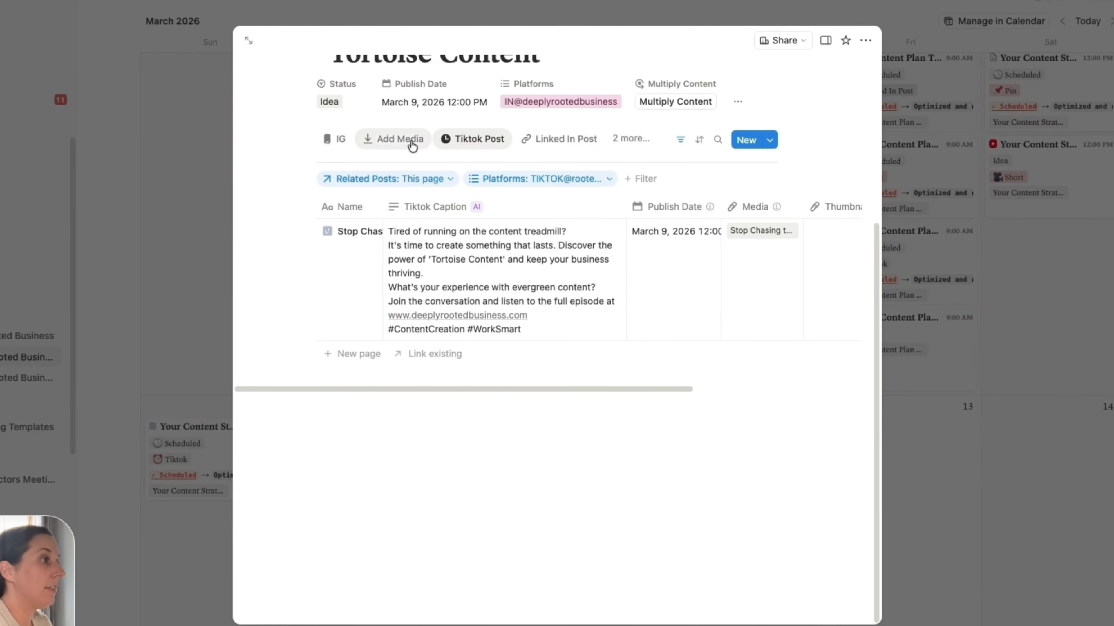
pyautogui.click(410, 145)
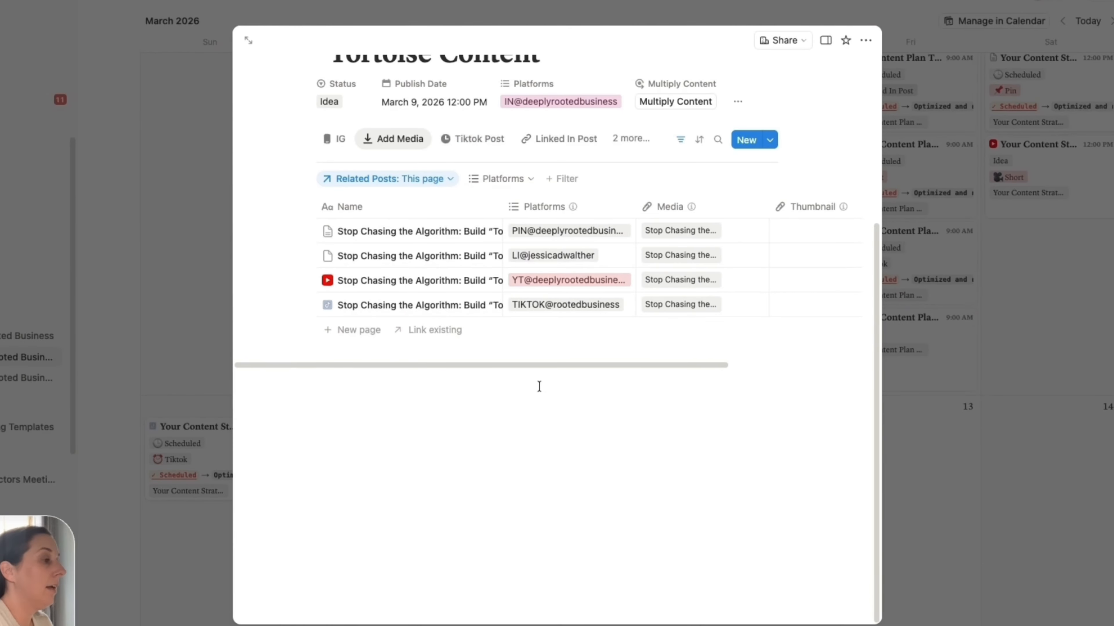
pyautogui.click(632, 145)
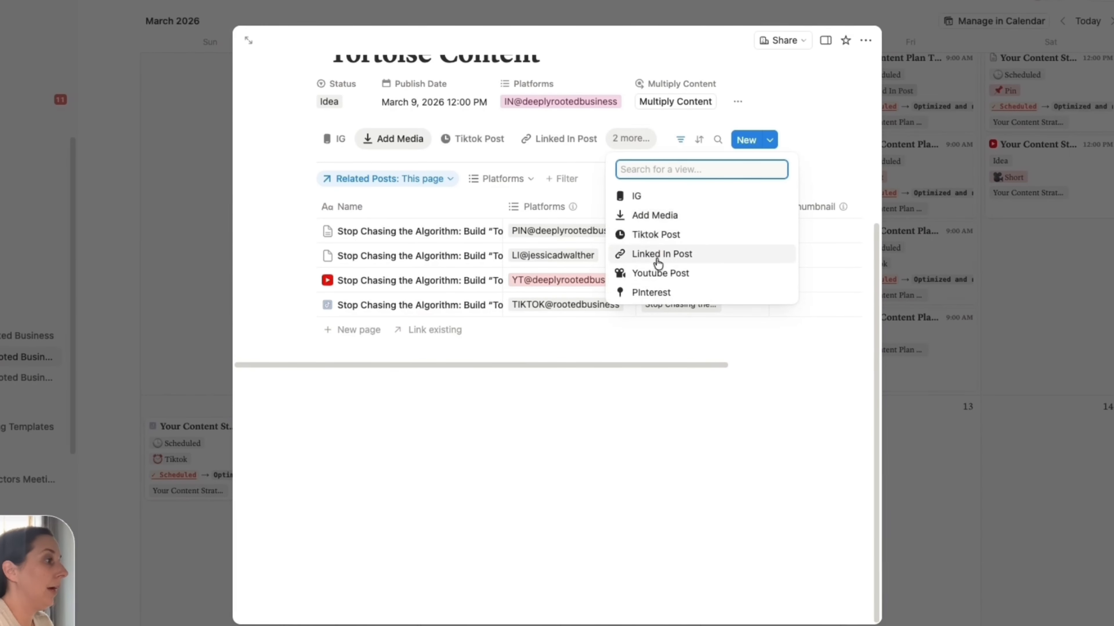
pyautogui.click(655, 289)
pyautogui.moveTo(537, 369); pyautogui.dragTo(719, 367)
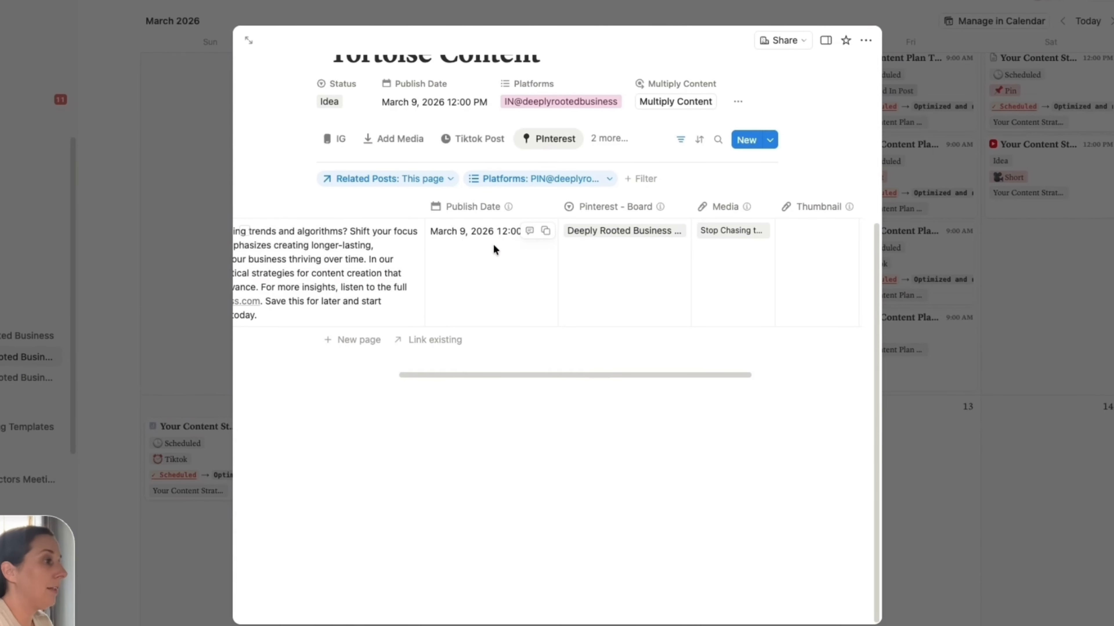
pyautogui.moveTo(487, 373); pyautogui.dragTo(321, 362)
pyautogui.moveTo(447, 375); pyautogui.dragTo(628, 372)
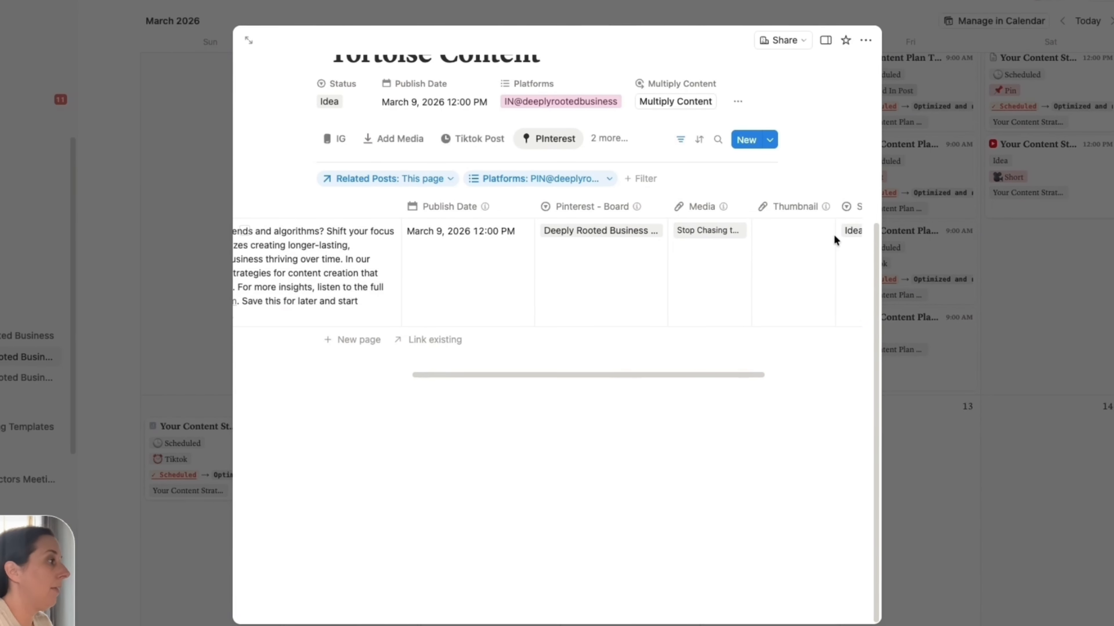
pyautogui.moveTo(723, 374); pyautogui.dragTo(808, 369)
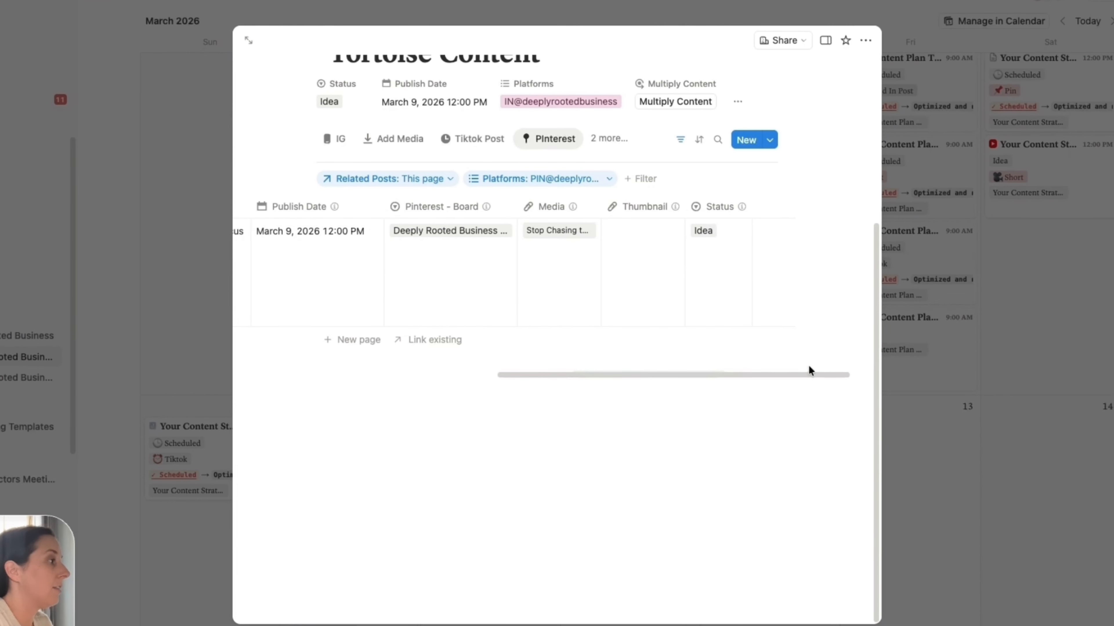
pyautogui.click(716, 266)
pyautogui.click(719, 351)
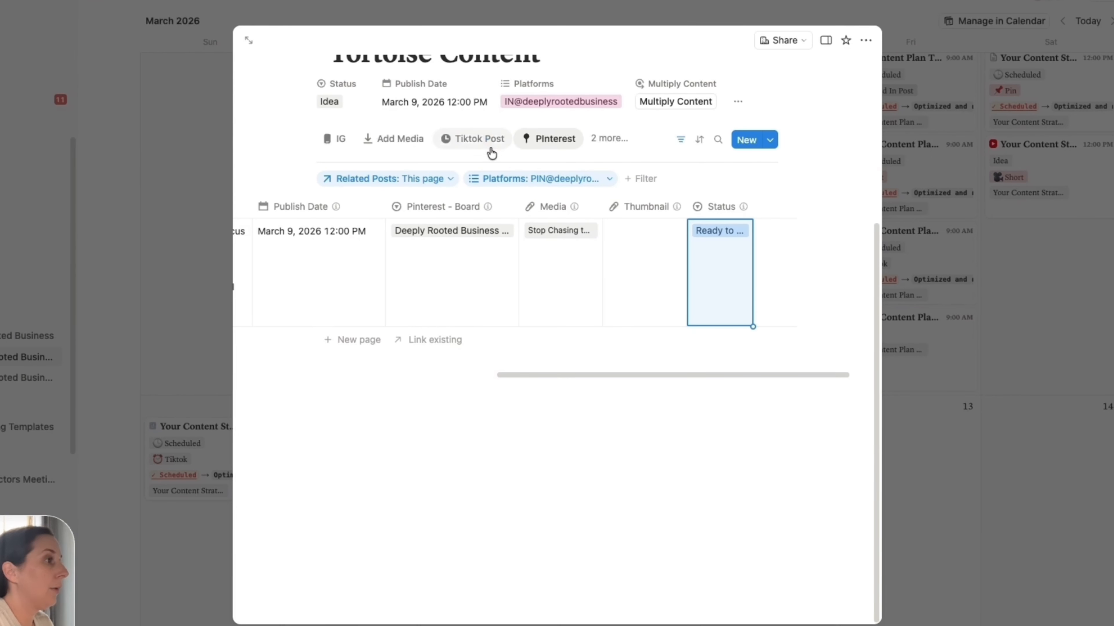
# Step: Set the related TikTok post's status to Ready to Schedule
pyautogui.click(479, 140)
pyautogui.moveTo(509, 389); pyautogui.dragTo(719, 388)
pyautogui.click(701, 231)
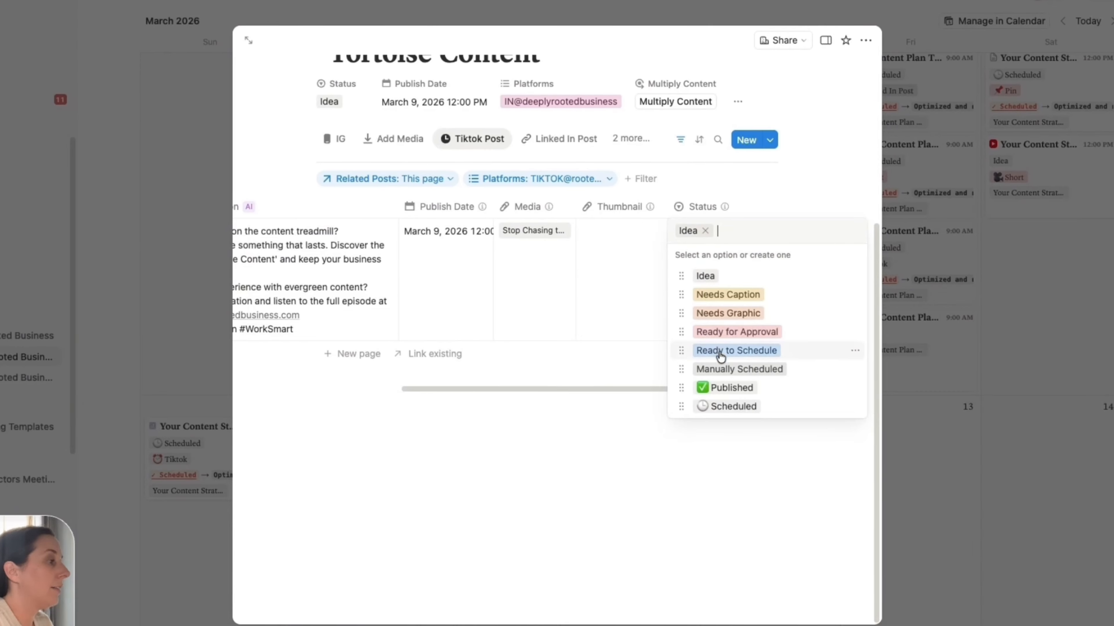
pyautogui.click(721, 353)
# Step: Set the related LinkedIn post's status to Ready to Schedule
pyautogui.click(524, 140)
pyautogui.moveTo(602, 501); pyautogui.dragTo(702, 501)
pyautogui.click(741, 231)
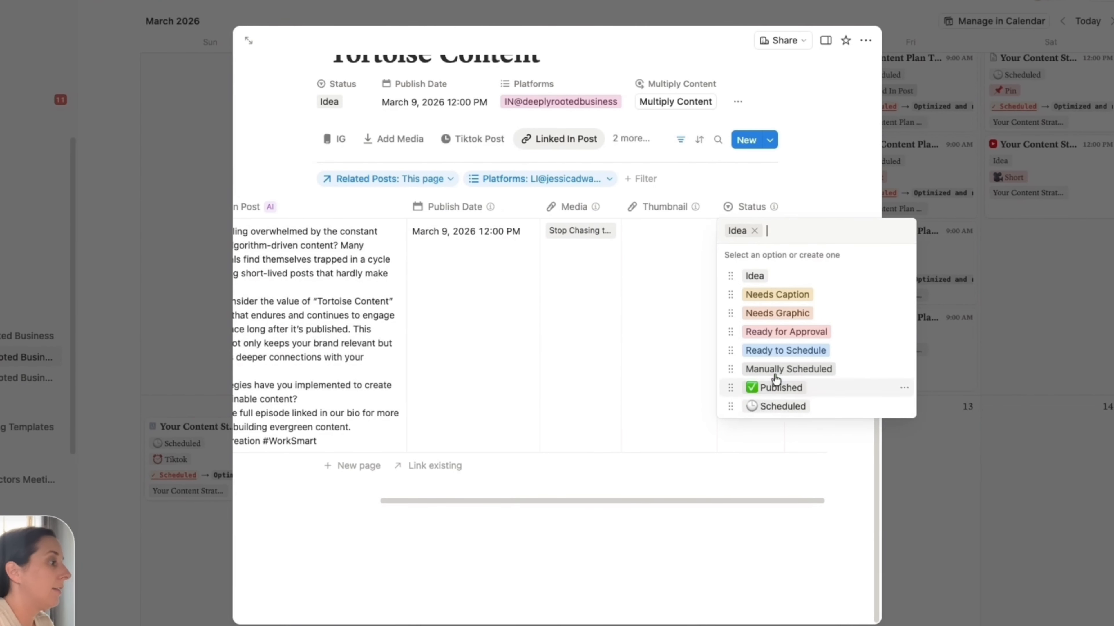
pyautogui.click(765, 351)
# Step: Set the related YouTube post's status to Ready to Schedule and return to the calendar
pyautogui.click(620, 140)
pyautogui.click(653, 273)
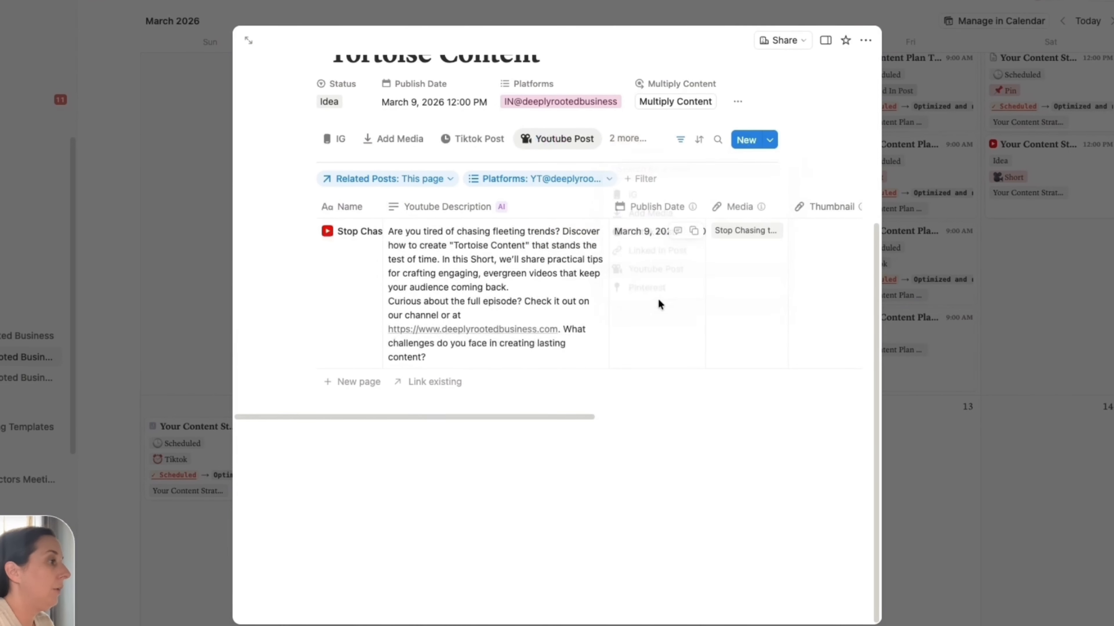
pyautogui.moveTo(588, 418); pyautogui.dragTo(831, 418)
pyautogui.click(722, 230)
pyautogui.click(741, 350)
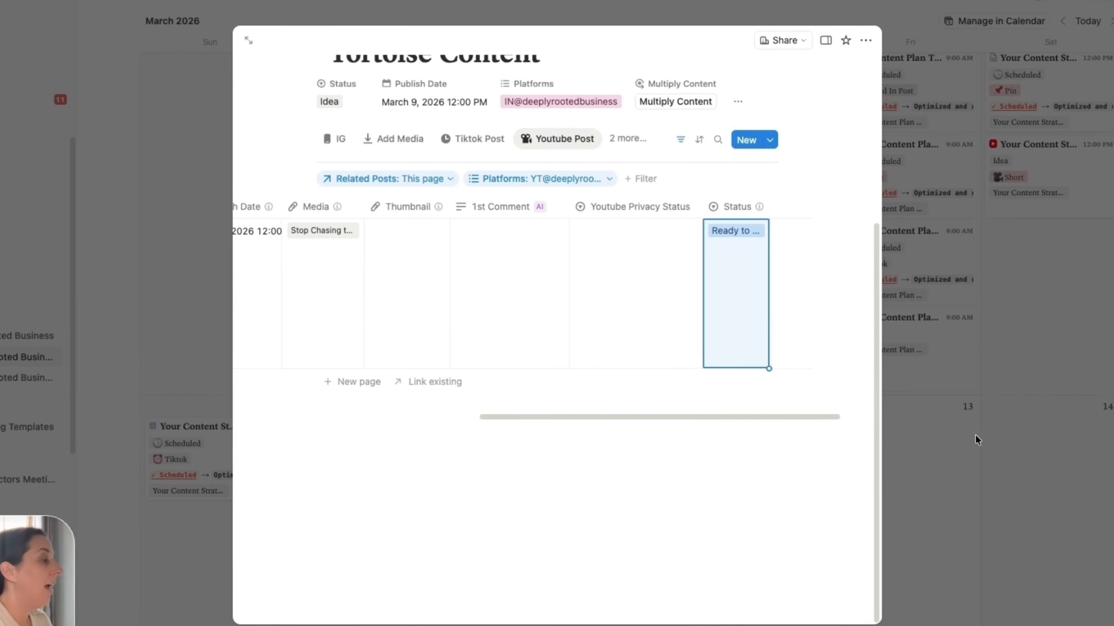
pyautogui.click(978, 438)
# Step: Move the "Stop Chasing the Algorithm" Pin from March 9 to March 10 in the calendar
pyautogui.scroll(-10, 600, 561)
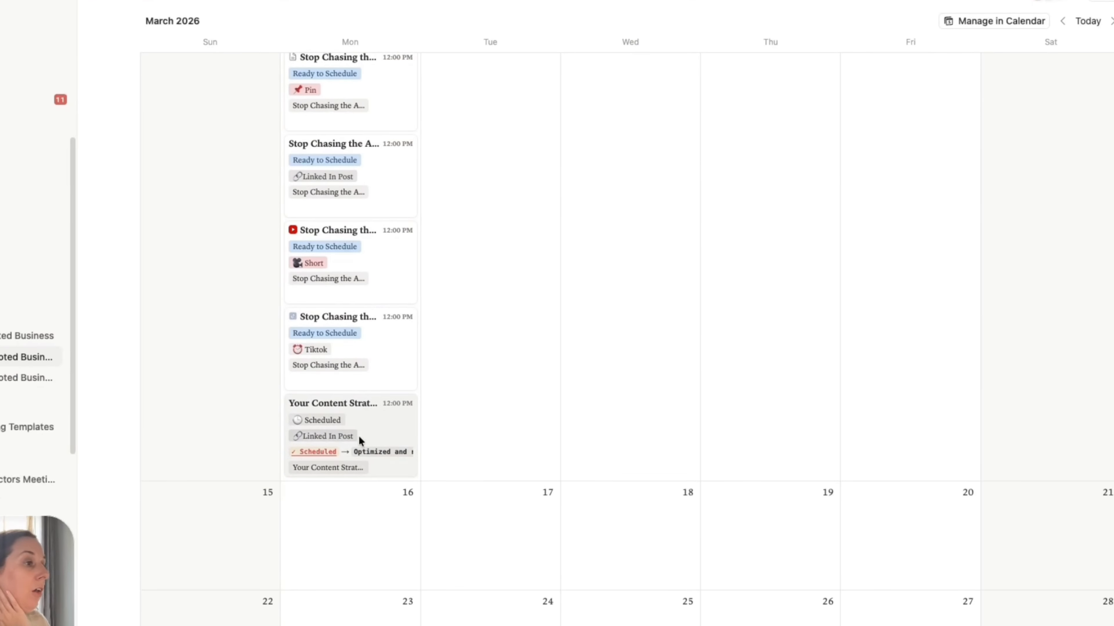
pyautogui.scroll(3, 366, 272)
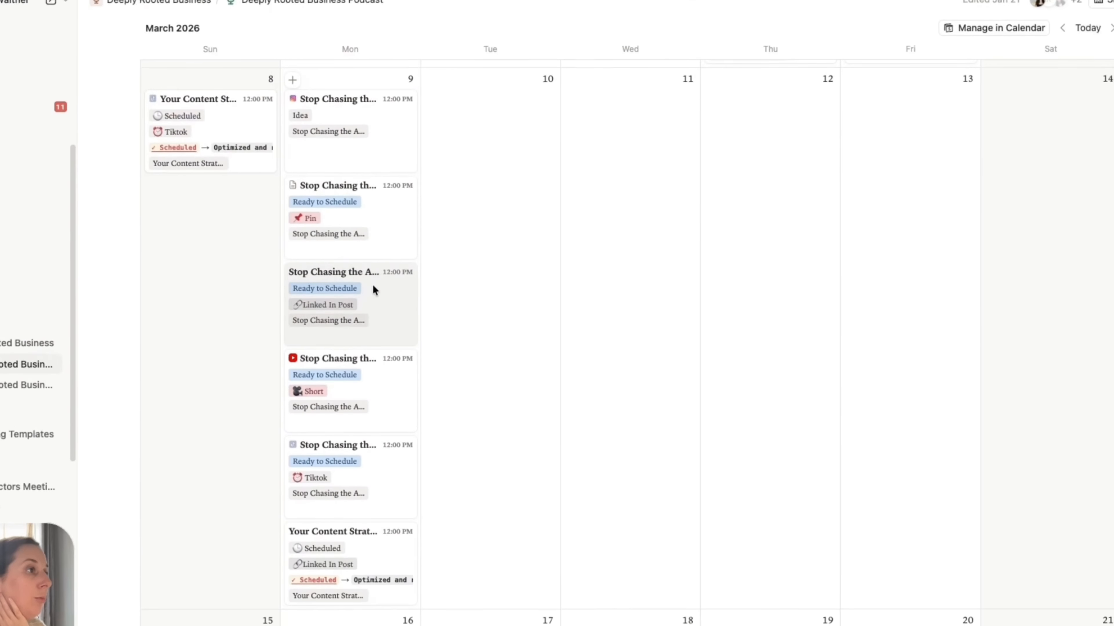
pyautogui.moveTo(386, 223); pyautogui.dragTo(497, 156)
# Step: Set the "Stop Chasing the Algorithm" Instagram post's status to Ready to Schedule and close the post
pyautogui.click(370, 145)
pyautogui.click(334, 351)
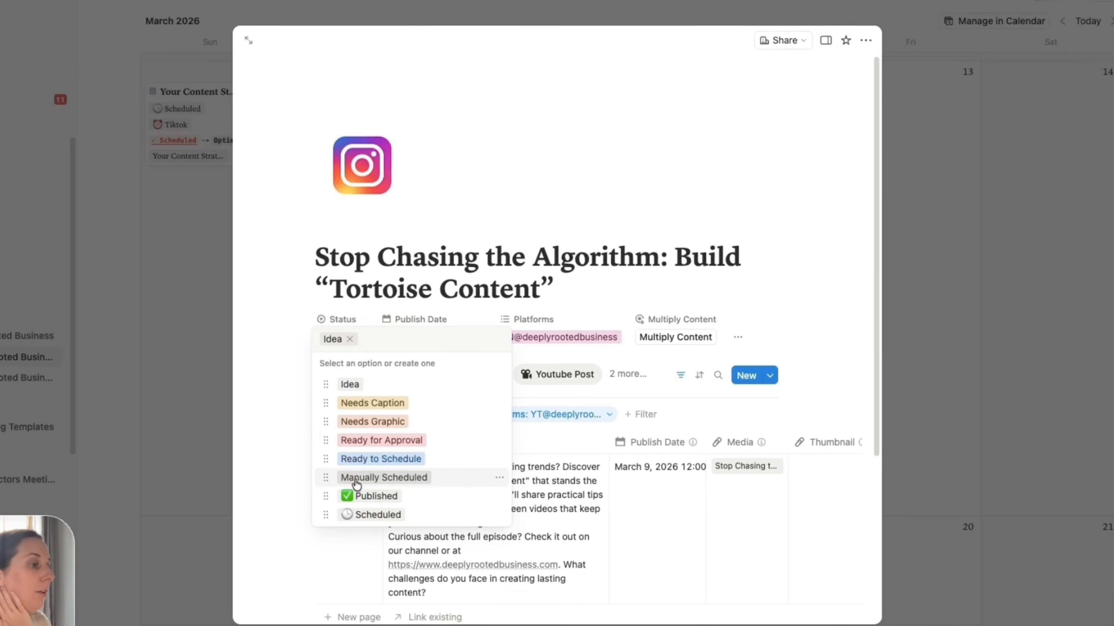
pyautogui.click(350, 459)
pyautogui.click(188, 408)
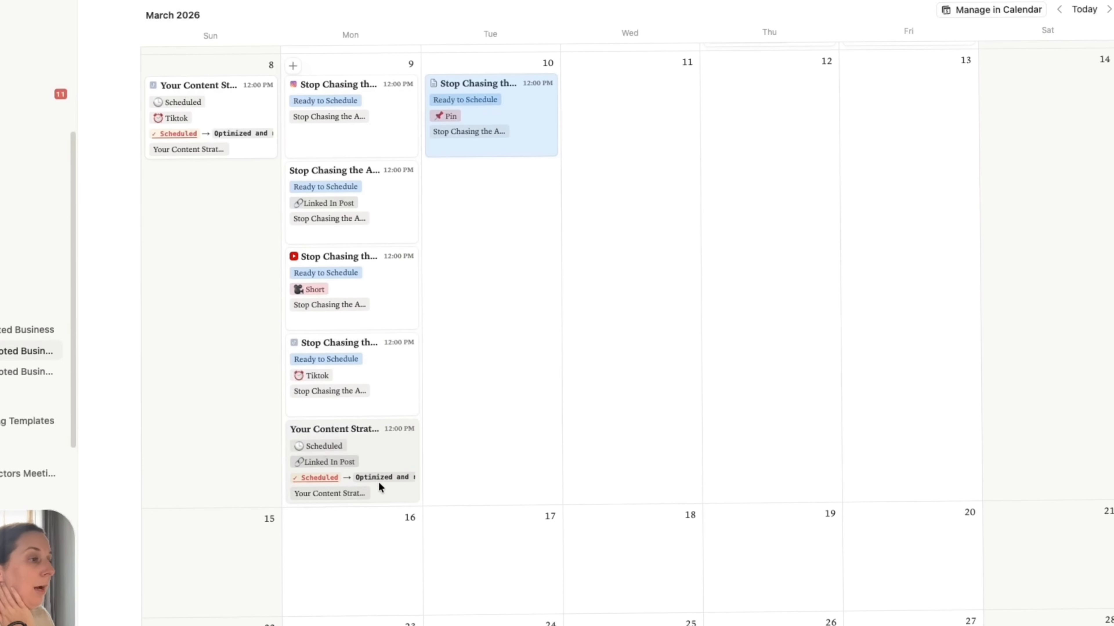
# Step: Open the published YouTube Short "They Haven't Posted in a Year" from March 5 in the calendar
pyautogui.scroll(3, 384, 397)
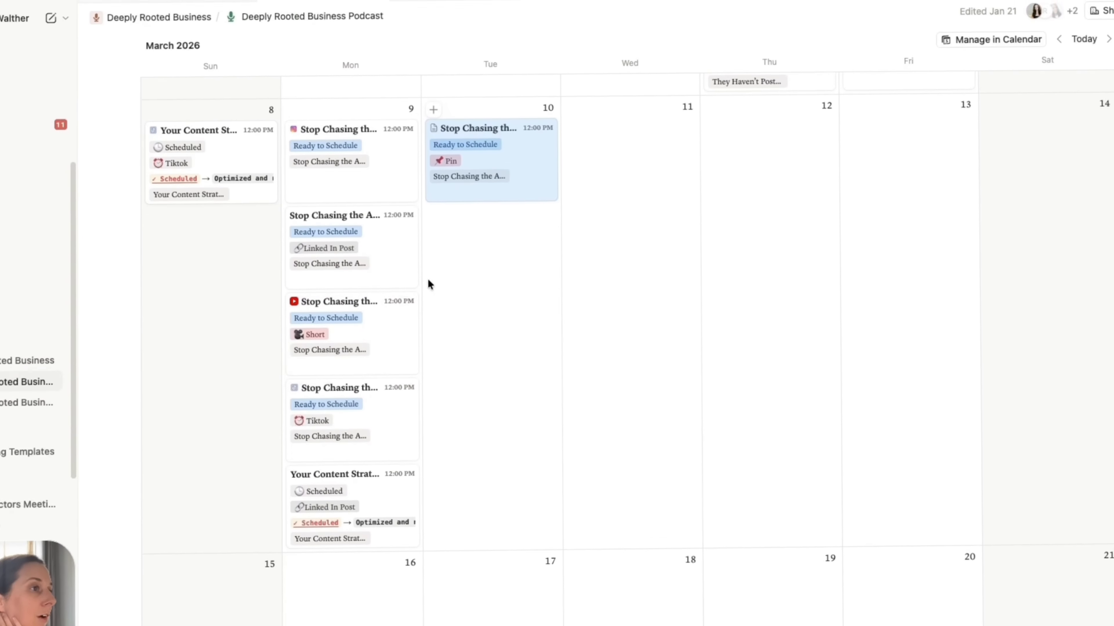
pyautogui.scroll(5, 385, 396)
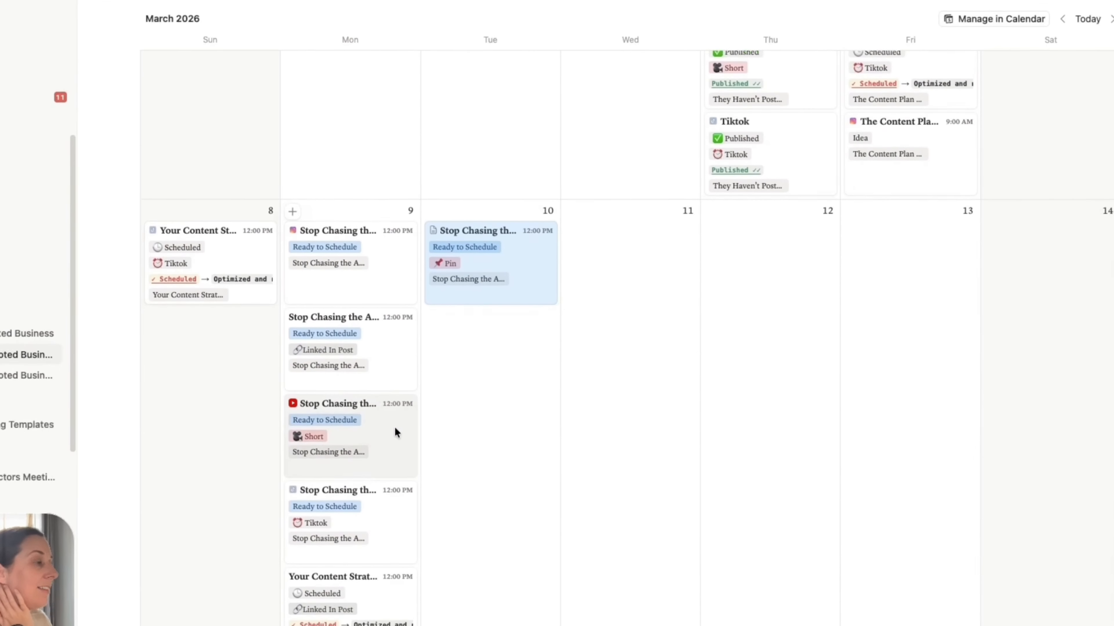
pyautogui.scroll(2, 752, 309)
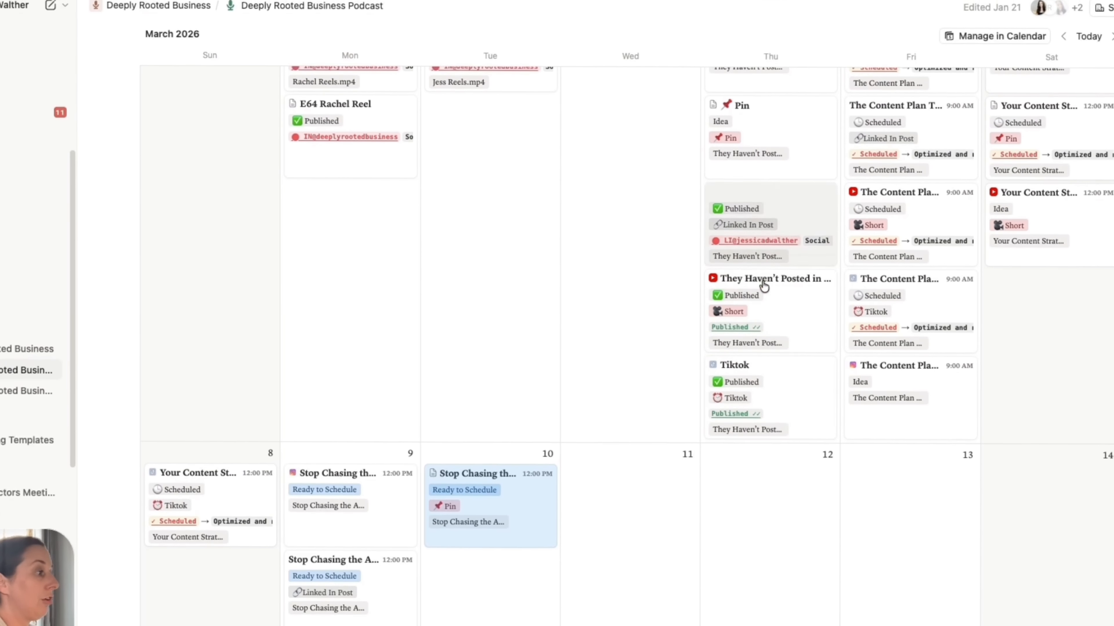
pyautogui.scroll(3, 658, 299)
pyautogui.click(765, 381)
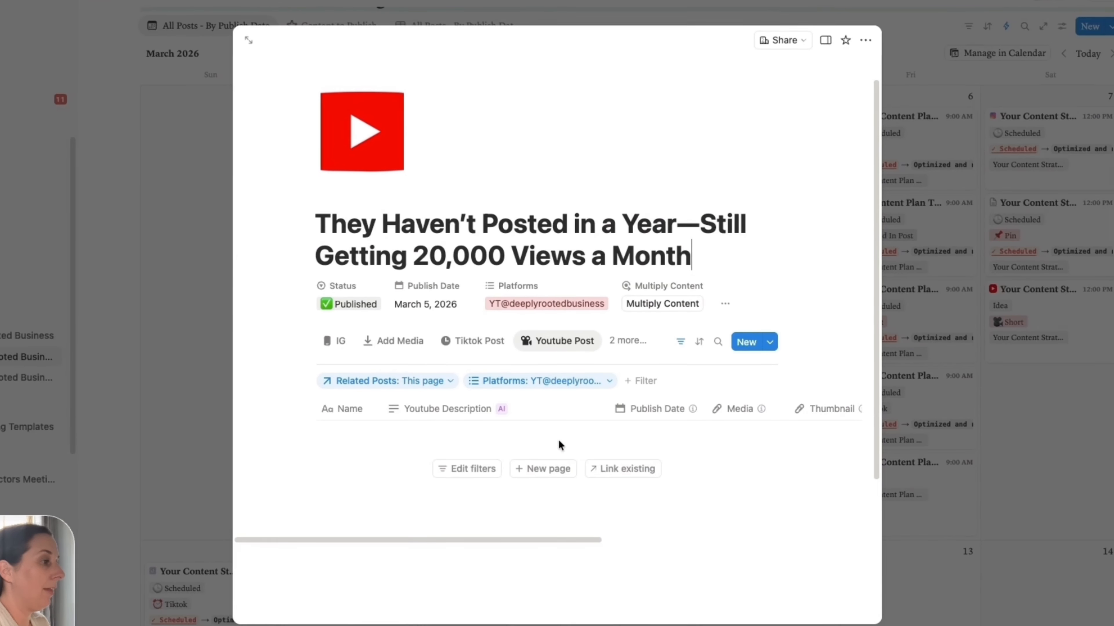
# Step: Reveal the hidden Metrics Tracking properties of the published Short and review its post URL and performance metrics
pyautogui.click(329, 339)
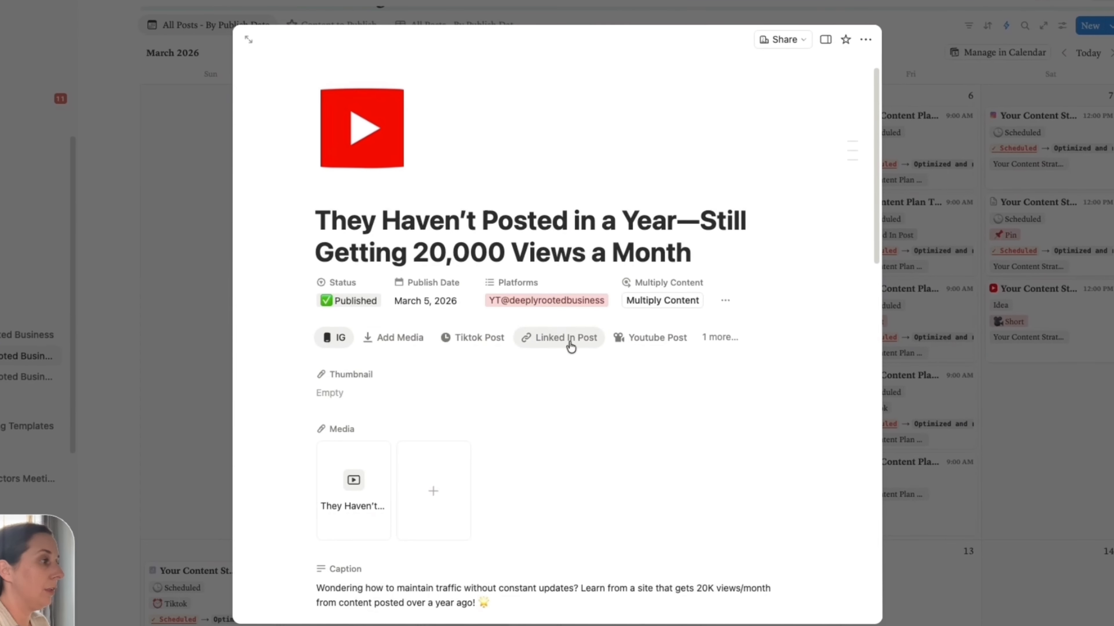
pyautogui.scroll(-15, 438, 351)
pyautogui.click(367, 341)
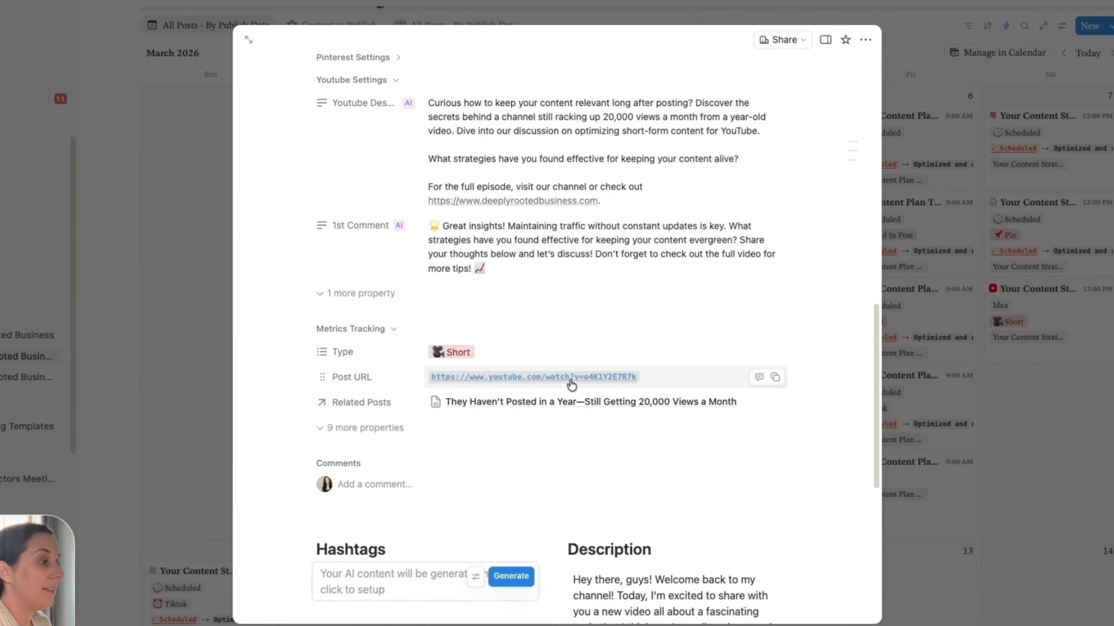
pyautogui.click(364, 428)
pyautogui.scroll(-5, 490, 411)
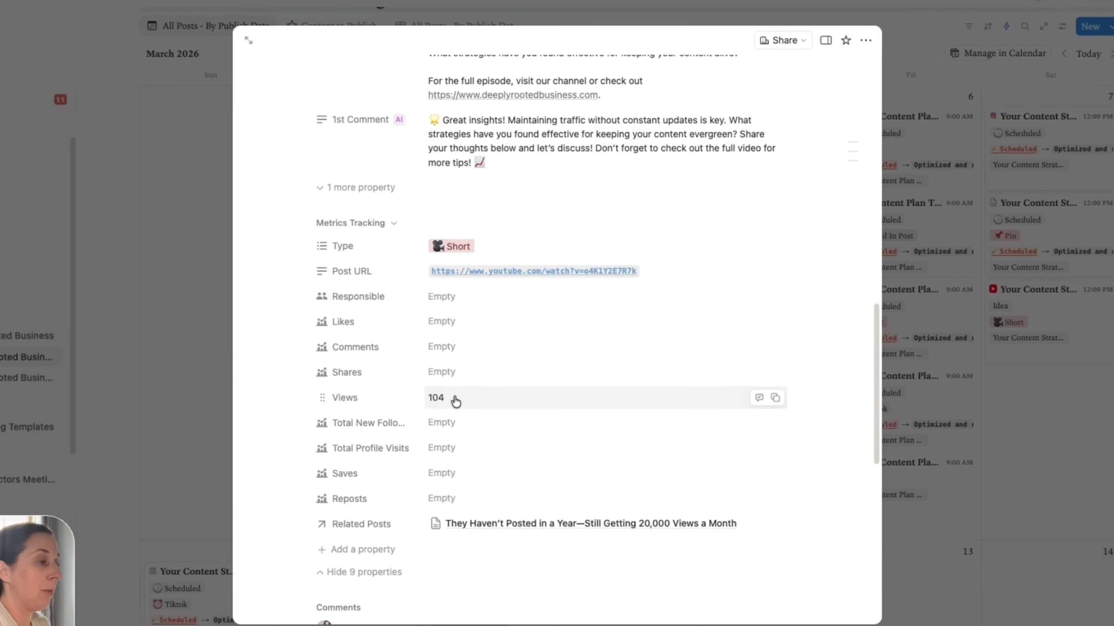
pyautogui.scroll(15, 460, 343)
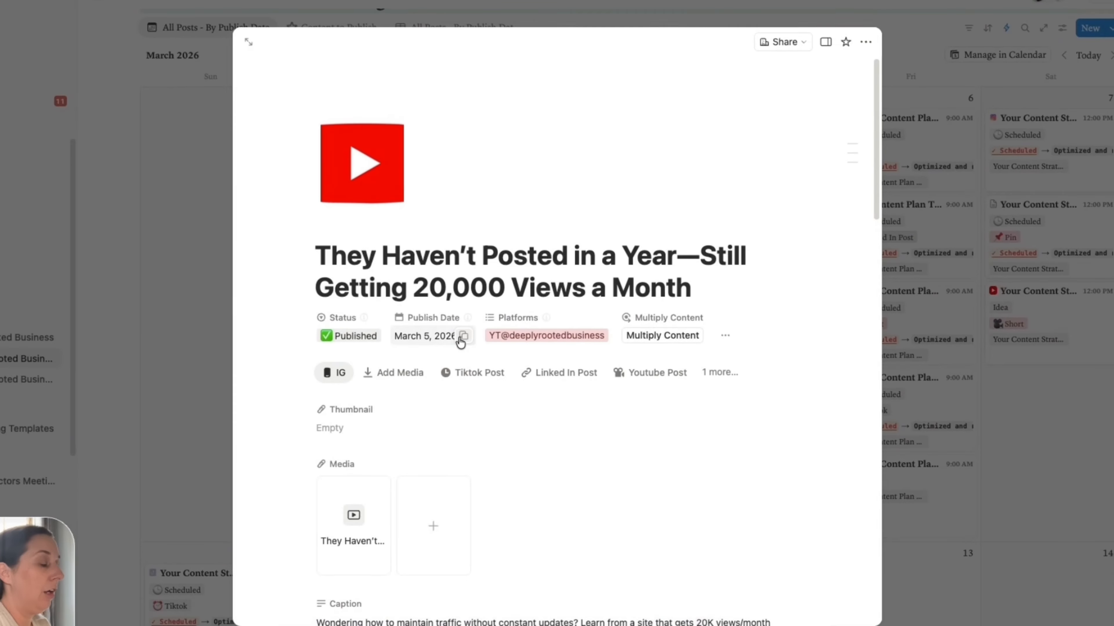
pyautogui.scroll(-14, 460, 342)
pyautogui.scroll(-8, 460, 341)
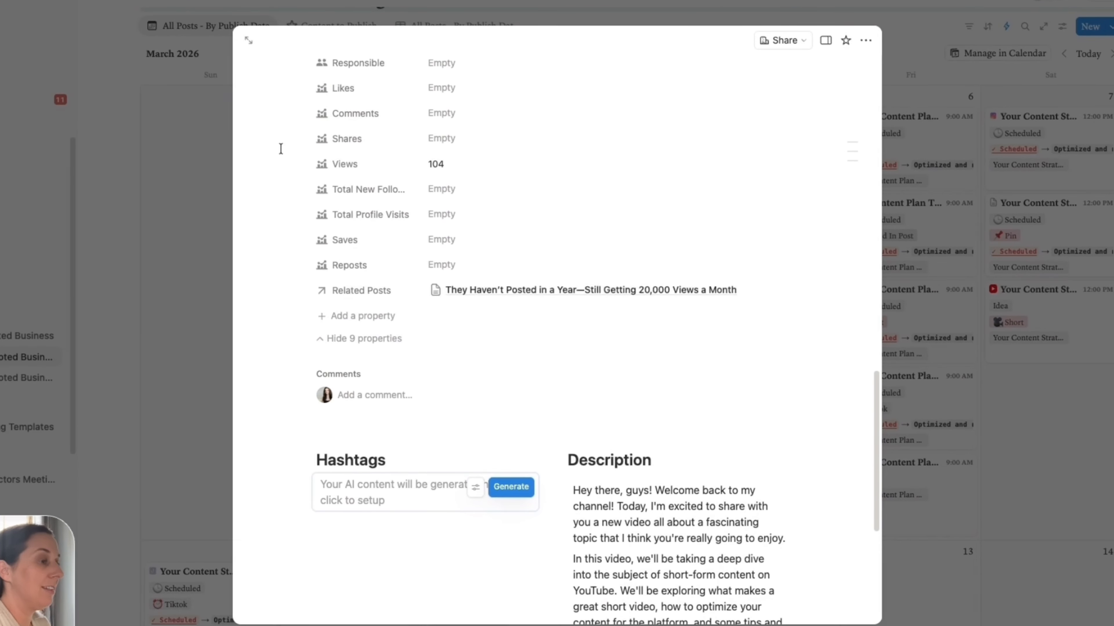
pyautogui.scroll(12, 385, 310)
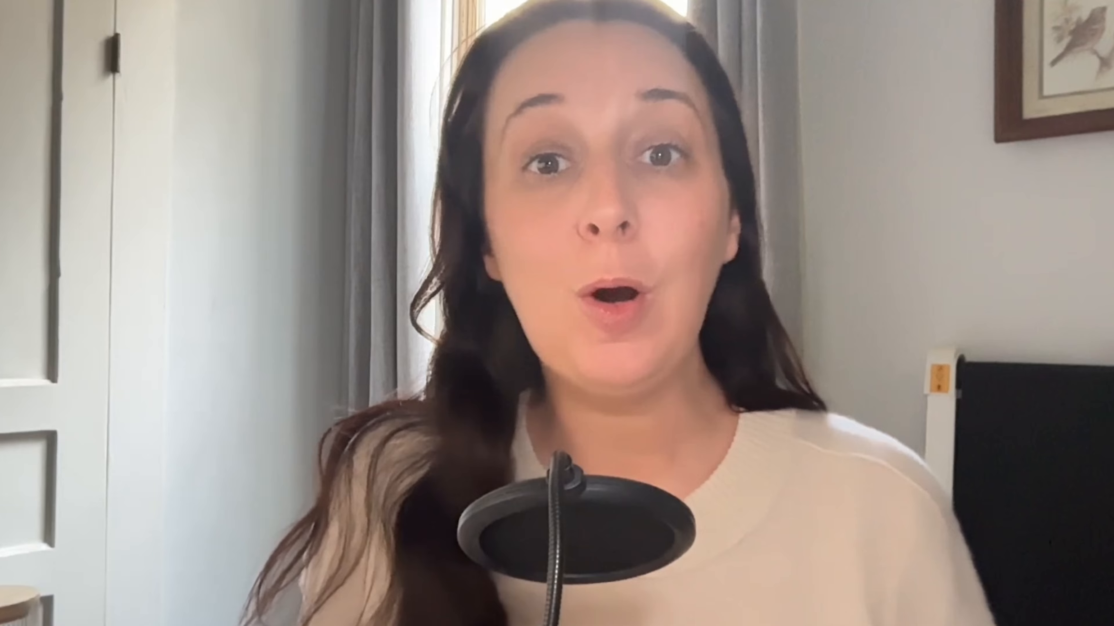